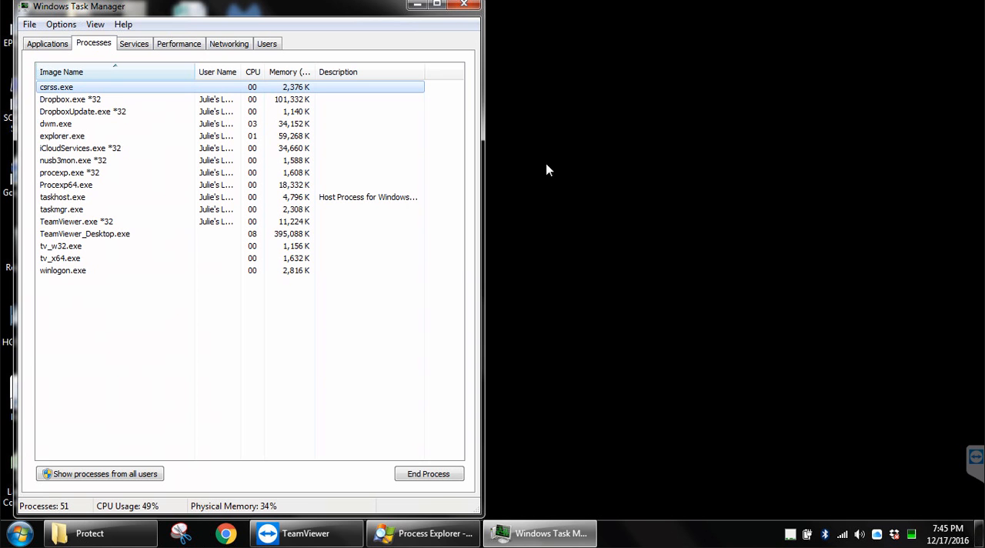
Step: Show processes from all users in the process list and select lsass.exe
{"action": "left_click", "coordinate": [98, 474]}
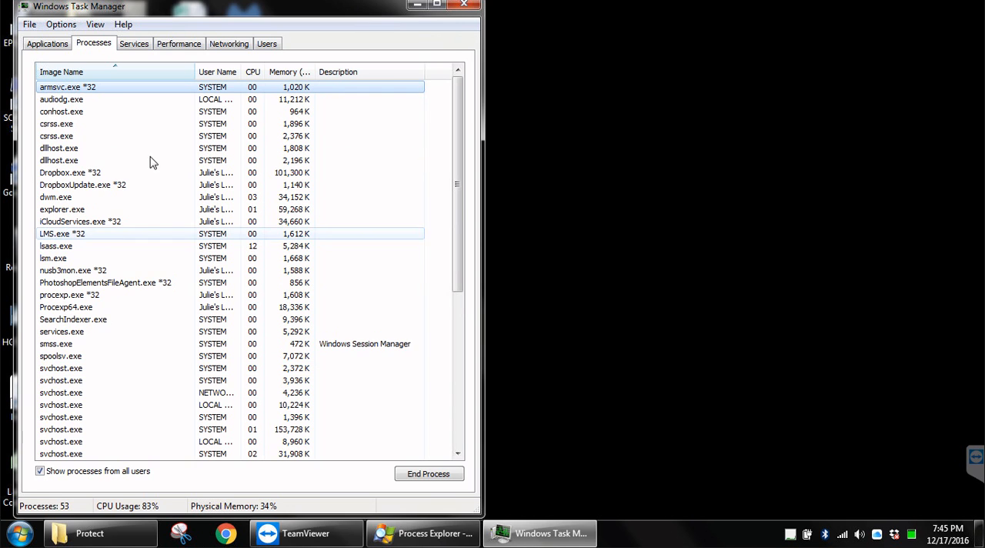
{"action": "left_click", "coordinate": [100, 98]}
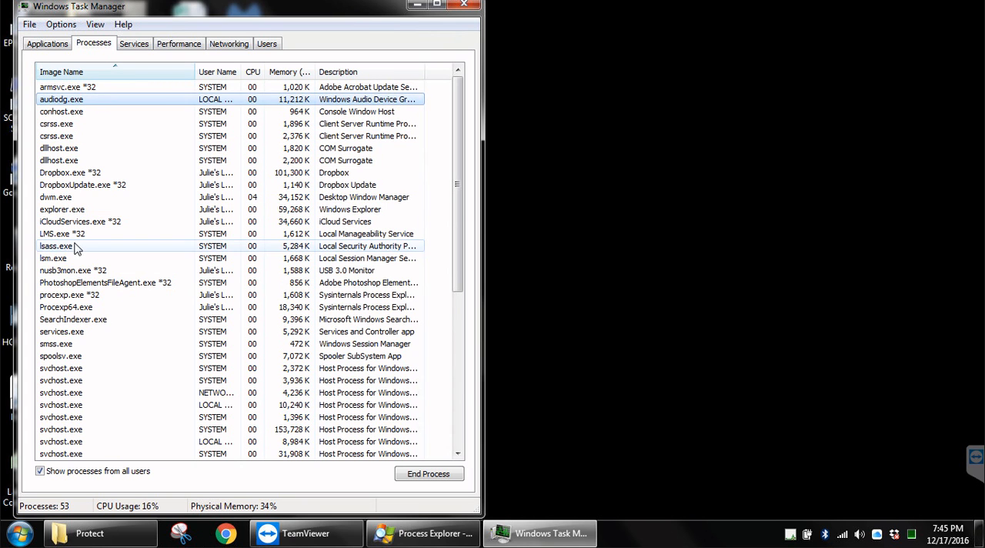
{"action": "left_click", "coordinate": [76, 246]}
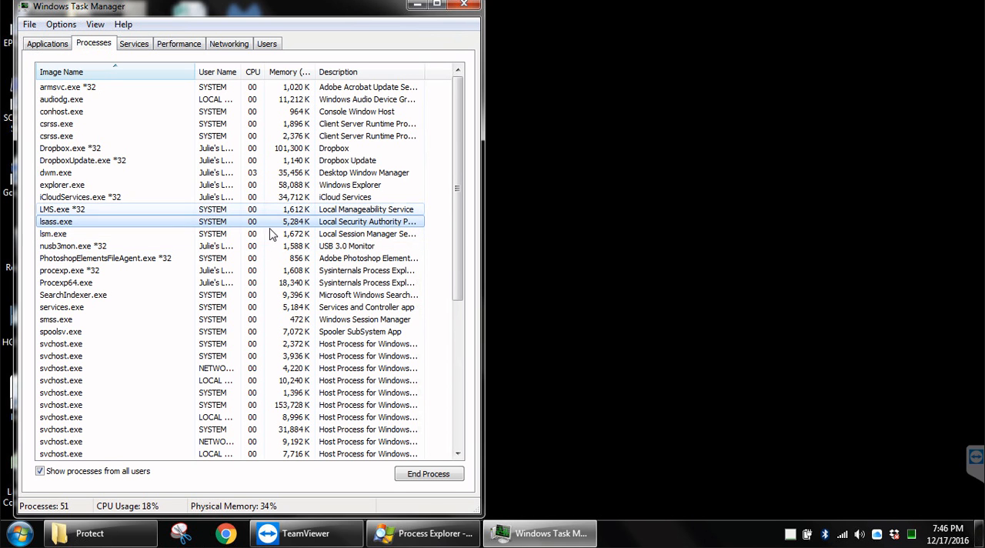
Step: Launch Chrome and sort the Task Manager processes by CPU to compare lsass.exe with the chrome.exe processes
{"action": "left_click", "coordinate": [226, 537]}
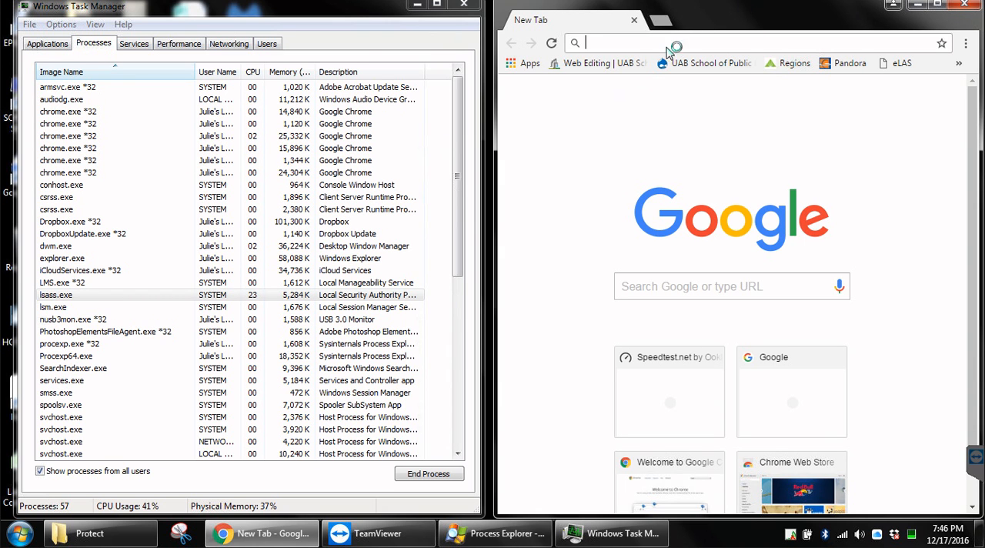
{"action": "left_click", "coordinate": [80, 299]}
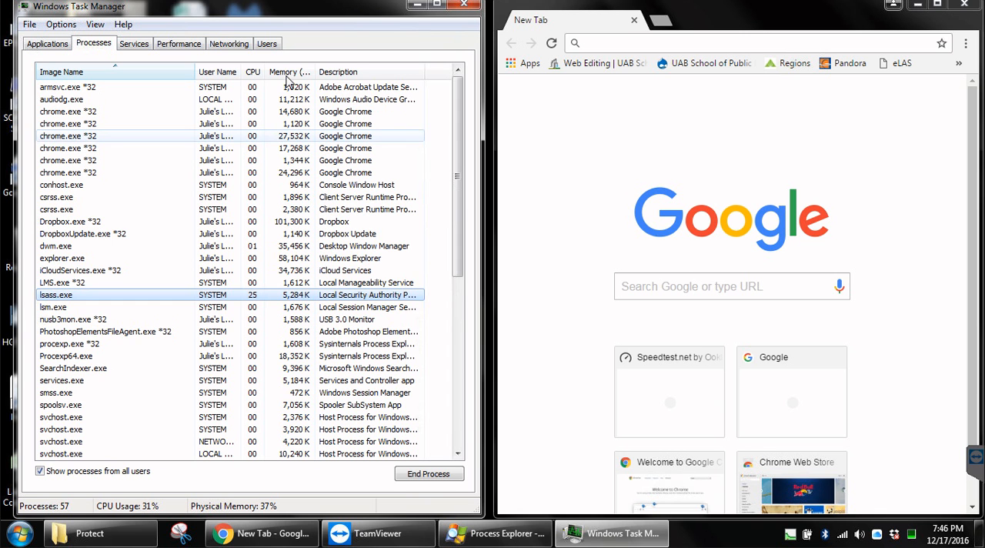
{"action": "left_click", "coordinate": [252, 72]}
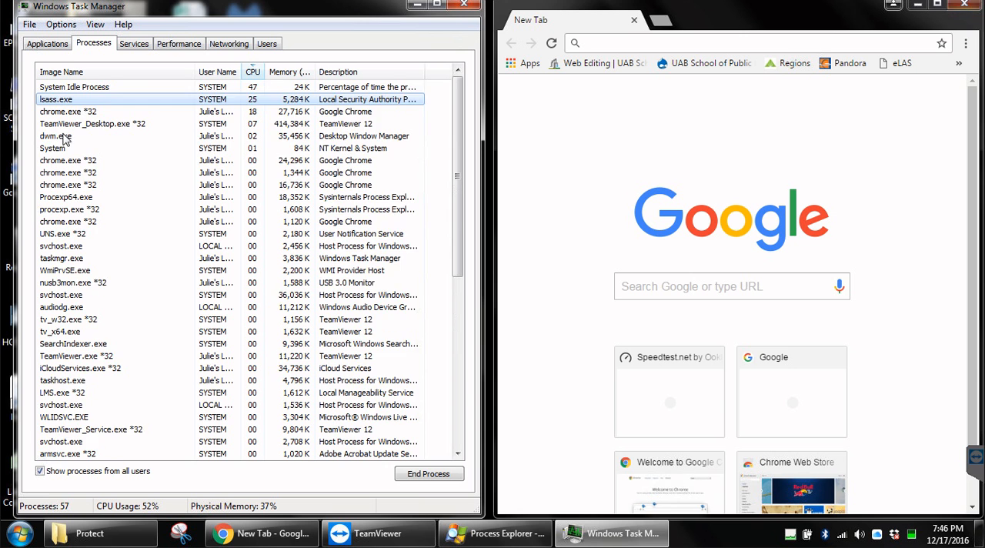
{"action": "left_click", "coordinate": [72, 184]}
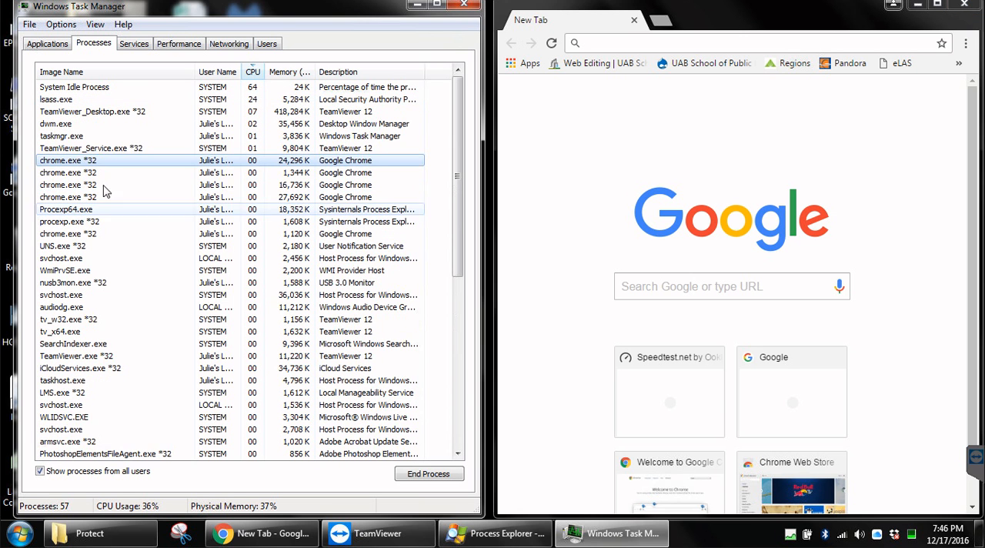
Step: Close the Chrome window and check the CPU usage of lsass.exe and the leftover chrome.exe processes
{"action": "left_click", "coordinate": [960, 11]}
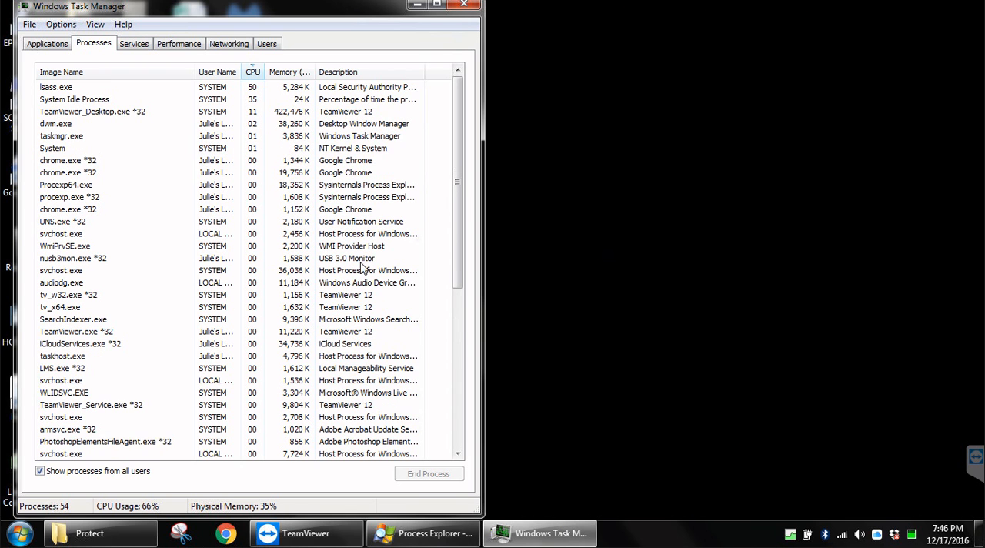
{"action": "left_click", "coordinate": [94, 171]}
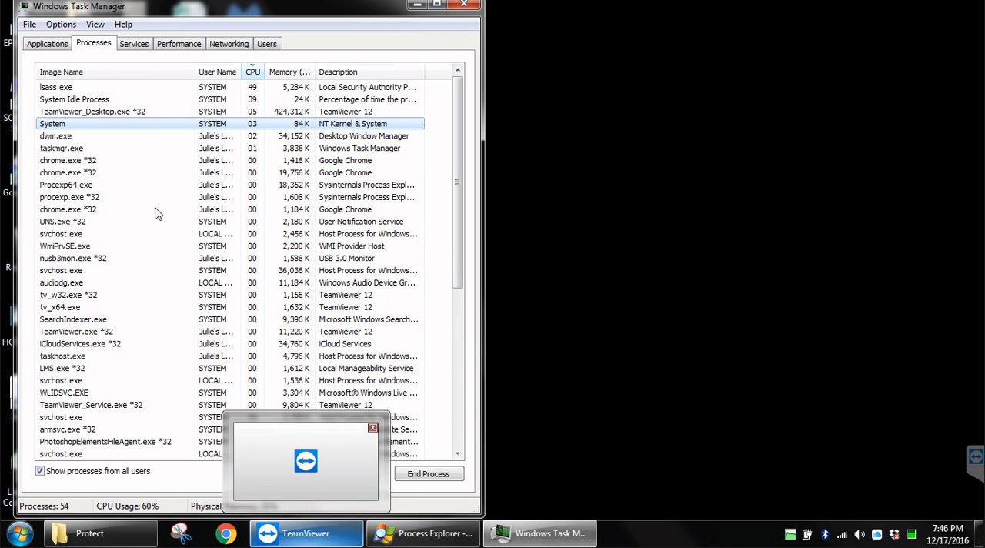
{"action": "left_click", "coordinate": [63, 193]}
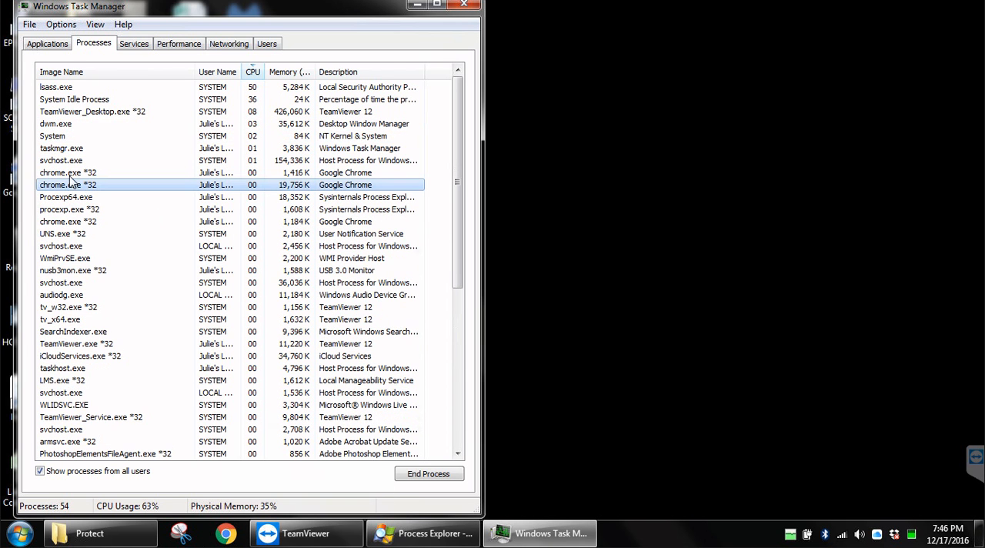
{"action": "left_click", "coordinate": [40, 88]}
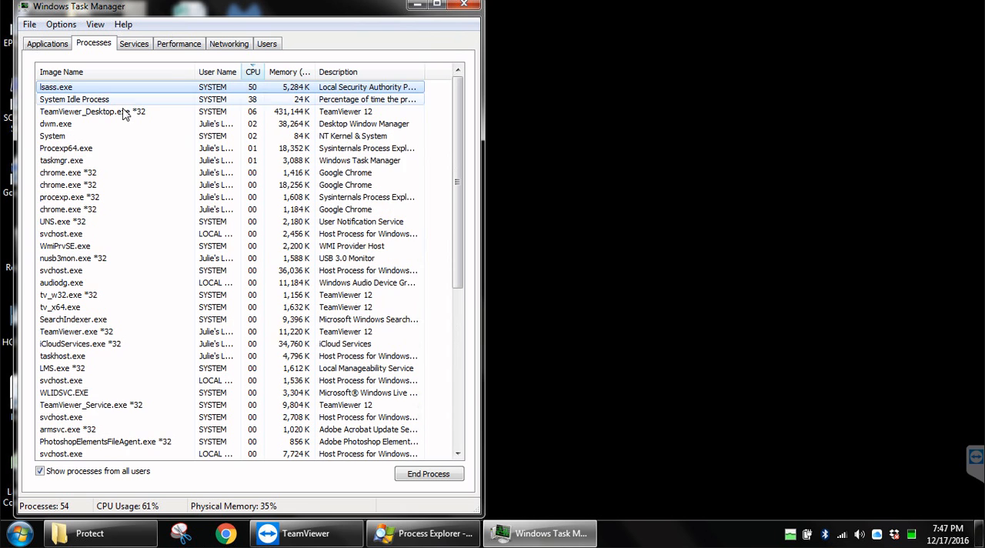
{"action": "left_click", "coordinate": [107, 172]}
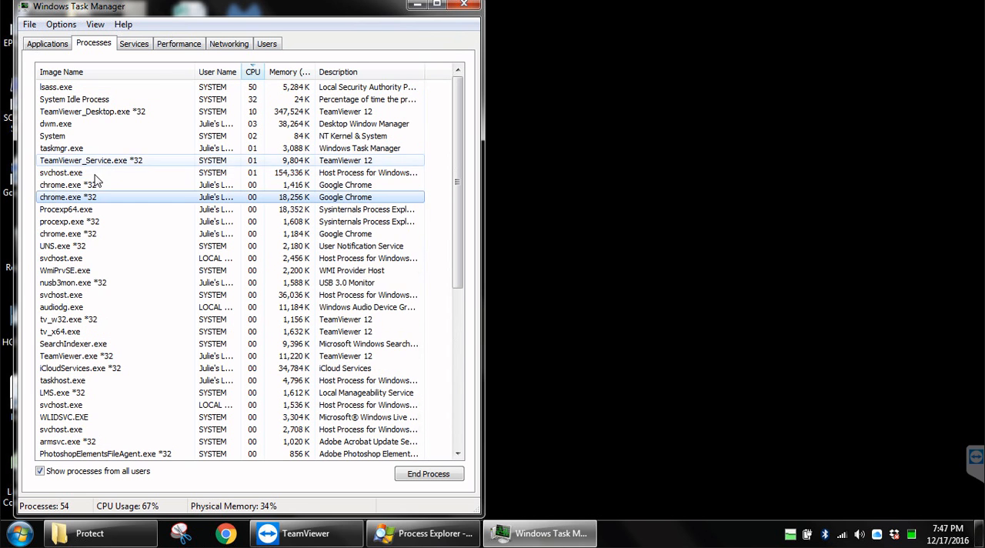
Step: Sort the processes by image name and end all remaining chrome.exe processes
{"action": "left_click", "coordinate": [91, 73]}
{"action": "left_click", "coordinate": [75, 112]}
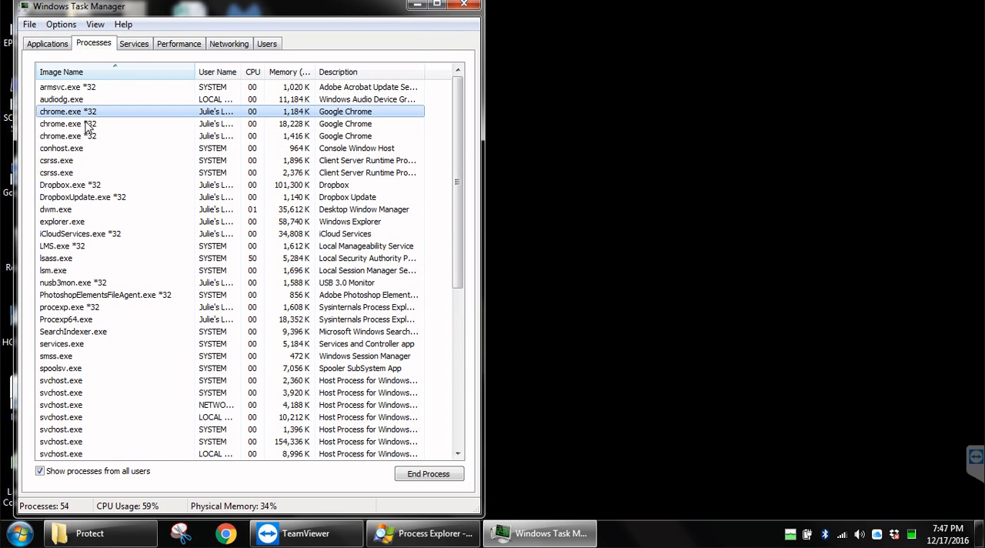
{"action": "key", "text": "Delete"}
{"action": "key", "text": "Return"}
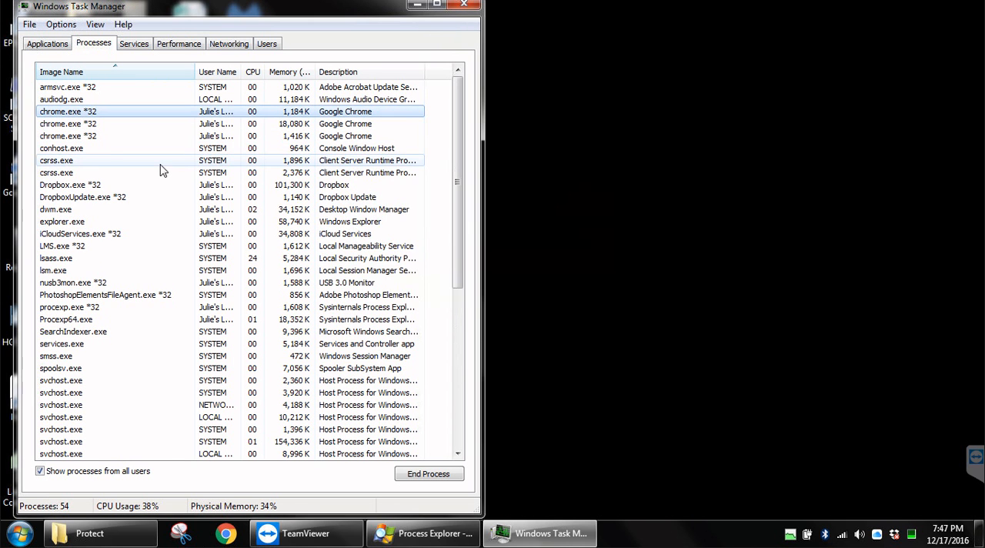
{"action": "left_click", "coordinate": [88, 114]}
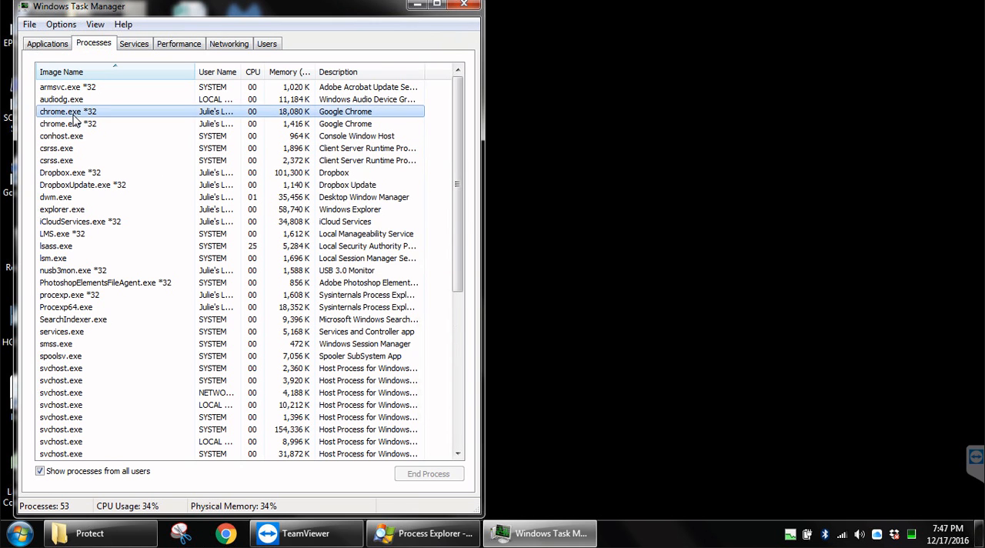
{"action": "key", "text": "Delete"}
{"action": "key", "text": "Return"}
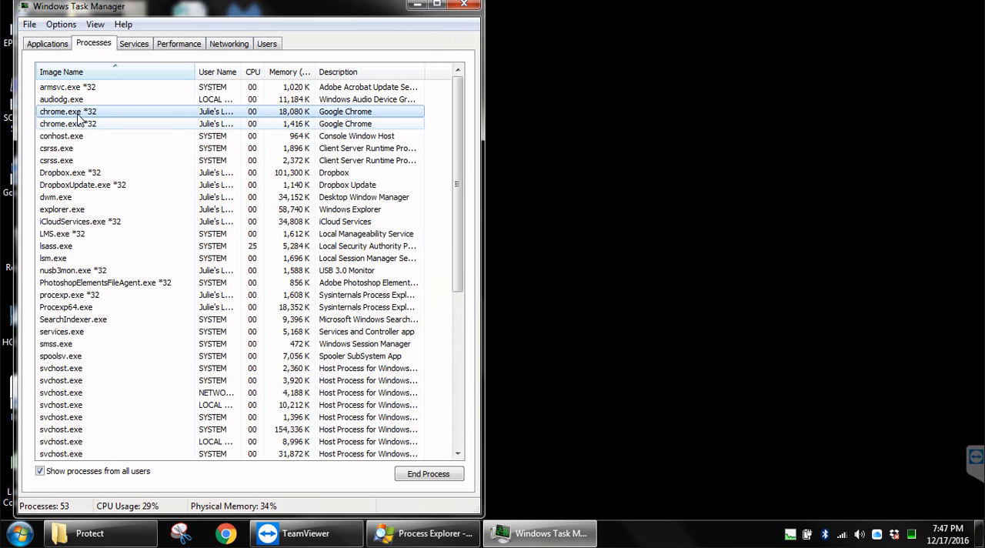
{"action": "left_click", "coordinate": [74, 114]}
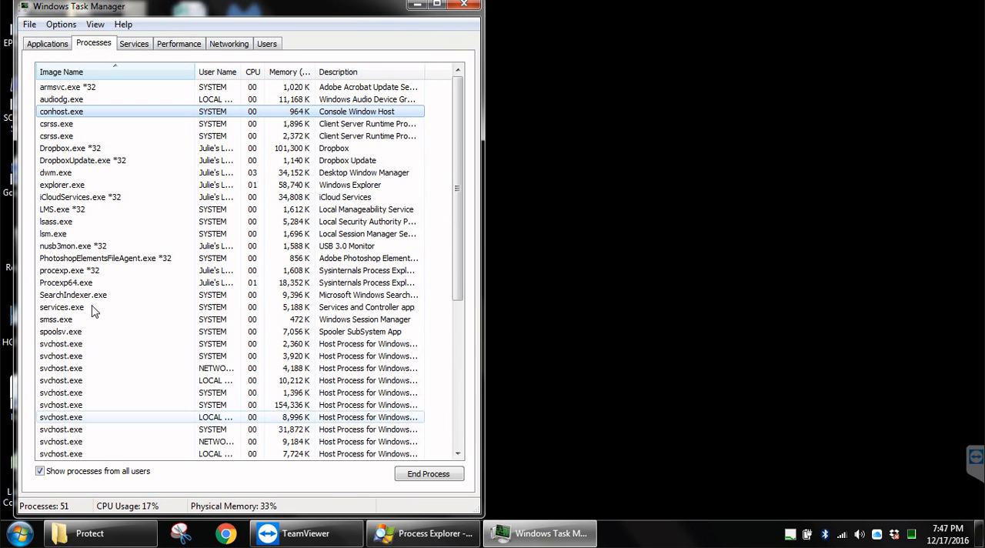
Step: Select lsass.exe to check its CPU usage with Chrome fully ended
{"action": "left_click", "coordinate": [75, 233]}
{"action": "left_click", "coordinate": [68, 223]}
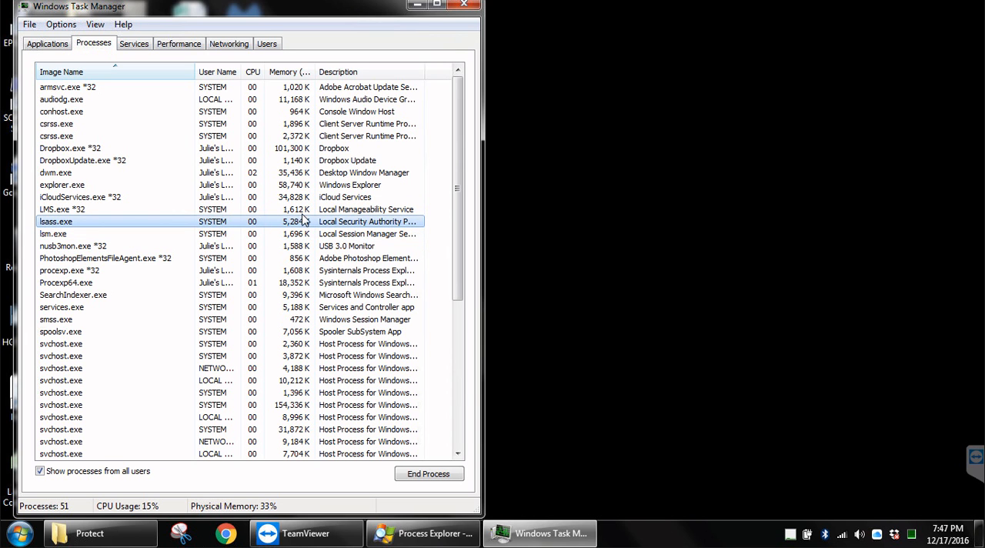
{"action": "left_click", "coordinate": [514, 138]}
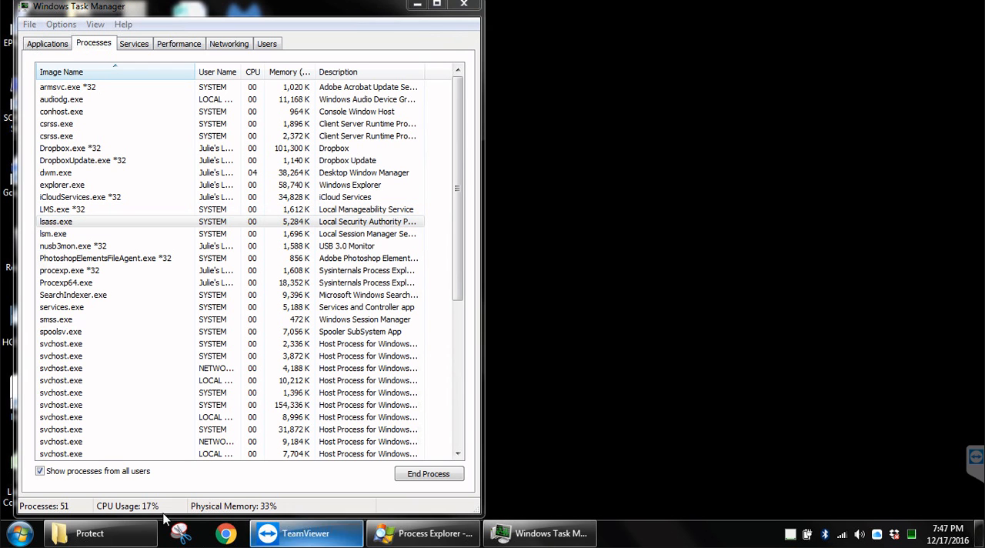
Step: Open a new Windows Explorer window and maximize it
{"action": "right_click", "coordinate": [82, 535]}
{"action": "left_click", "coordinate": [108, 464]}
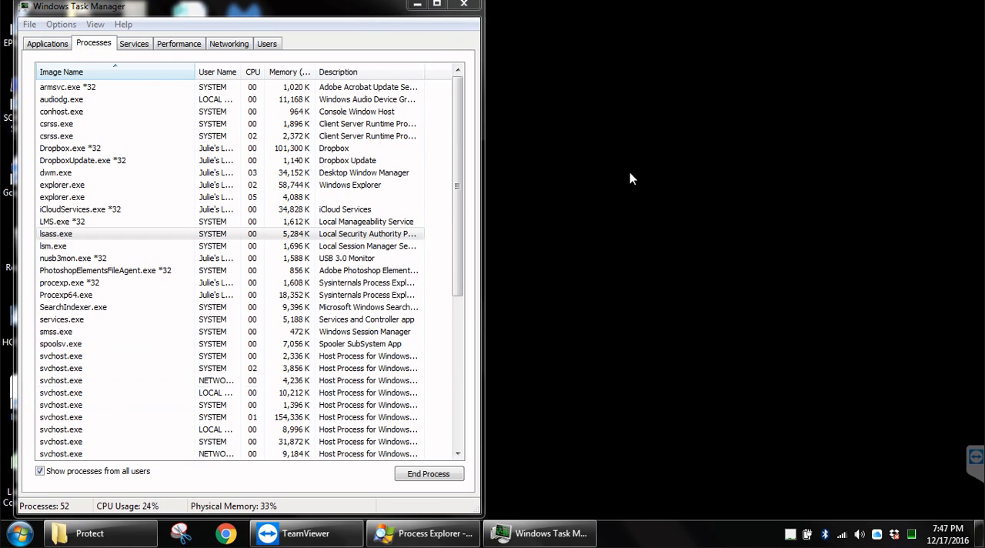
{"action": "double_click", "coordinate": [607, 27]}
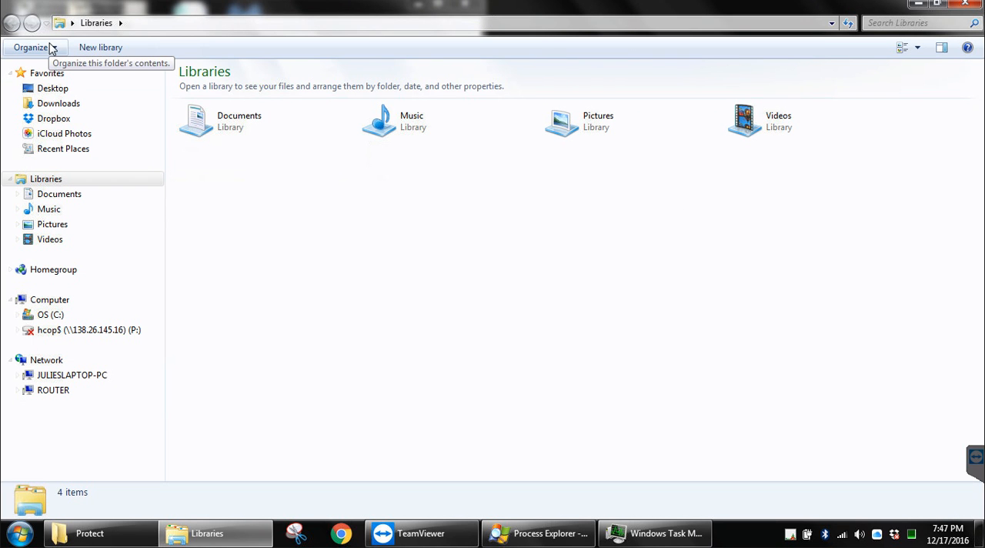
Step: Set the folder options to show hidden files, folders, and drives, and apply the change
{"action": "left_click", "coordinate": [54, 49]}
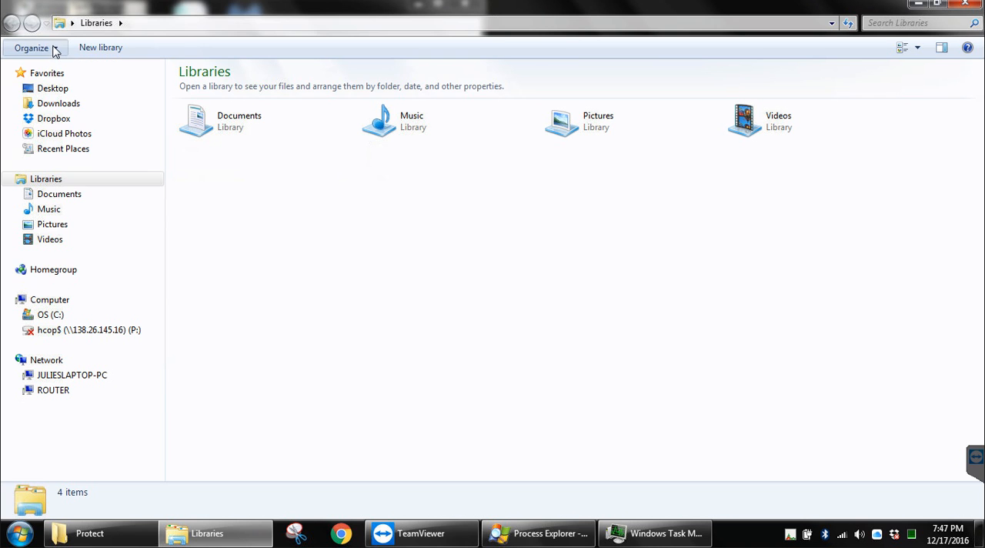
{"action": "left_click", "coordinate": [42, 51]}
{"action": "left_click", "coordinate": [46, 49]}
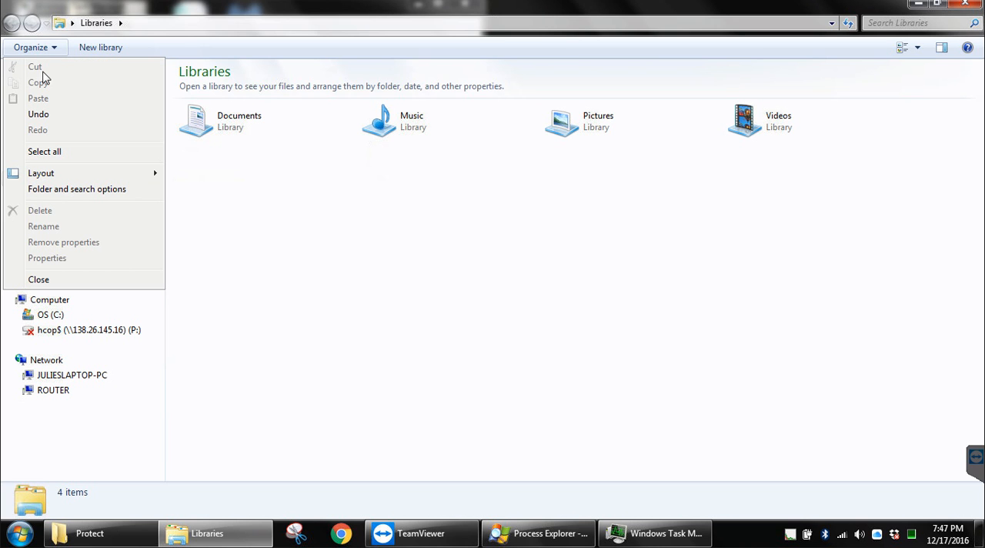
{"action": "left_click", "coordinate": [64, 191]}
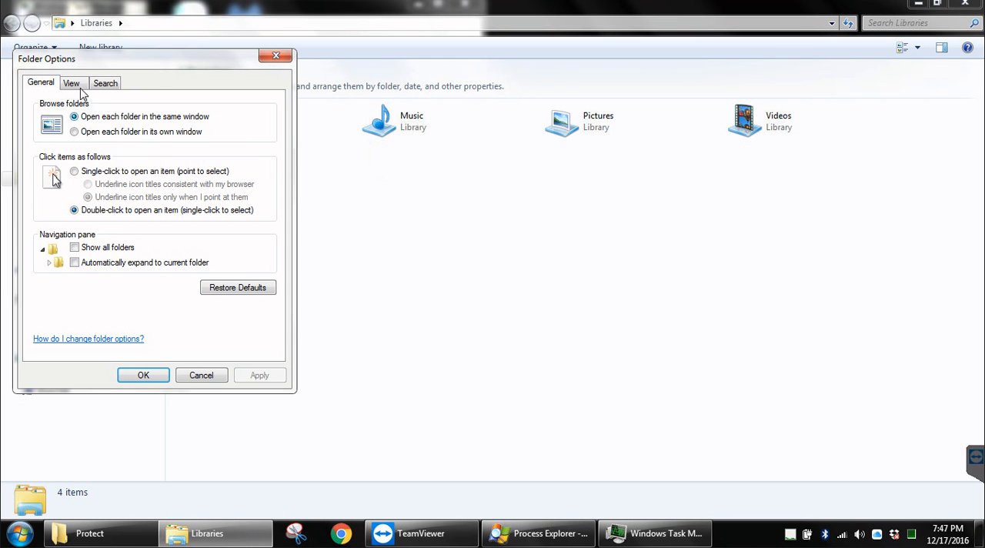
{"action": "left_click", "coordinate": [73, 85]}
{"action": "left_click", "coordinate": [70, 283]}
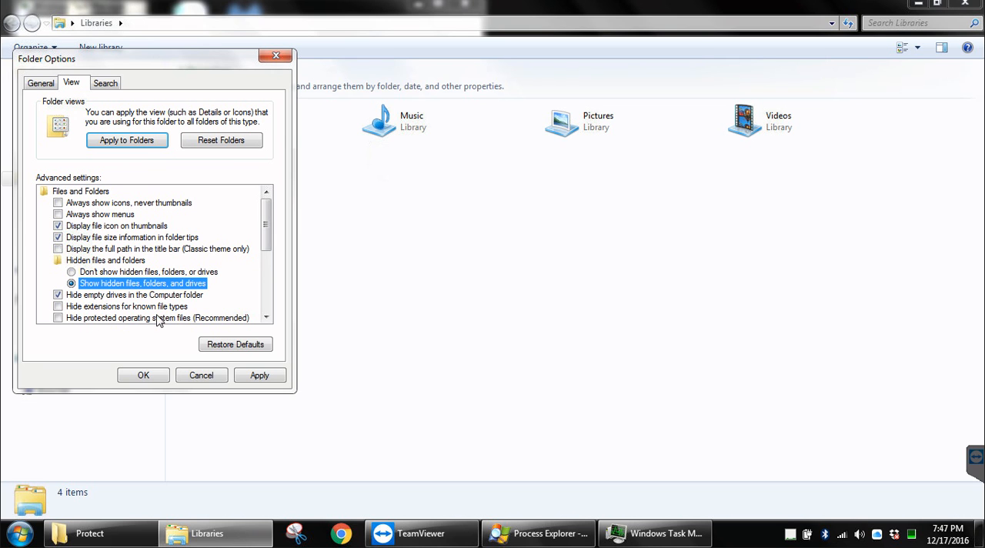
{"action": "left_click", "coordinate": [256, 376]}
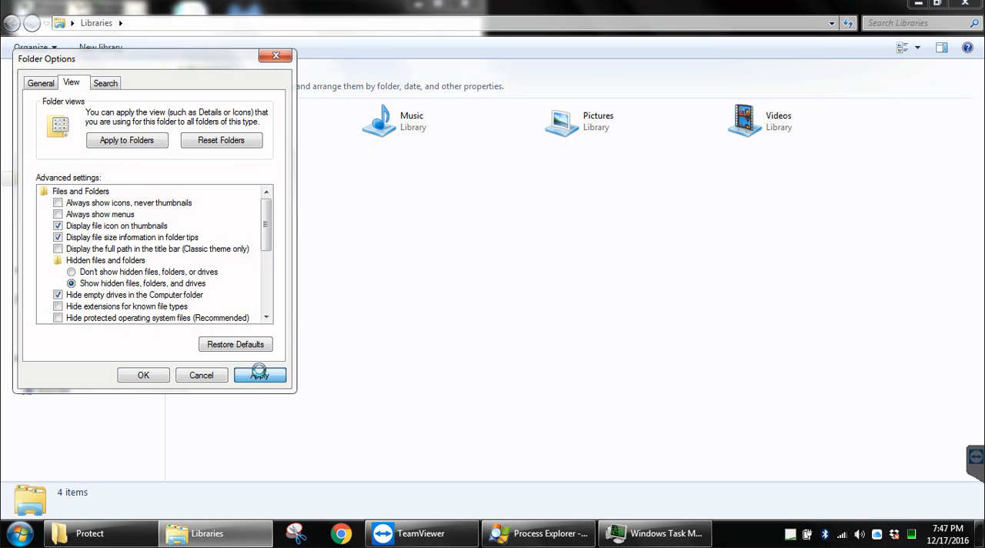
{"action": "left_click", "coordinate": [143, 375]}
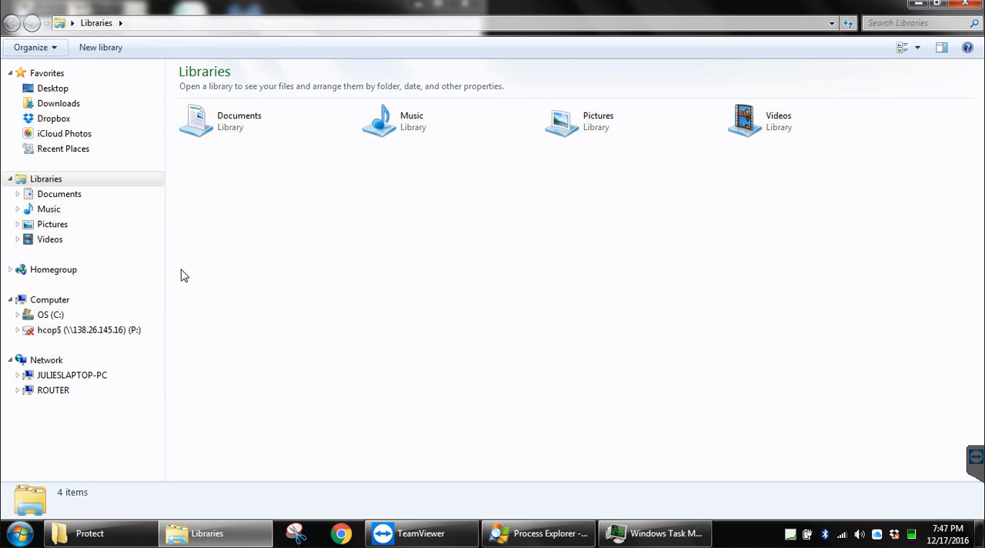
Step: Open the Users folder on the OS (C:) drive
{"action": "left_click", "coordinate": [47, 315]}
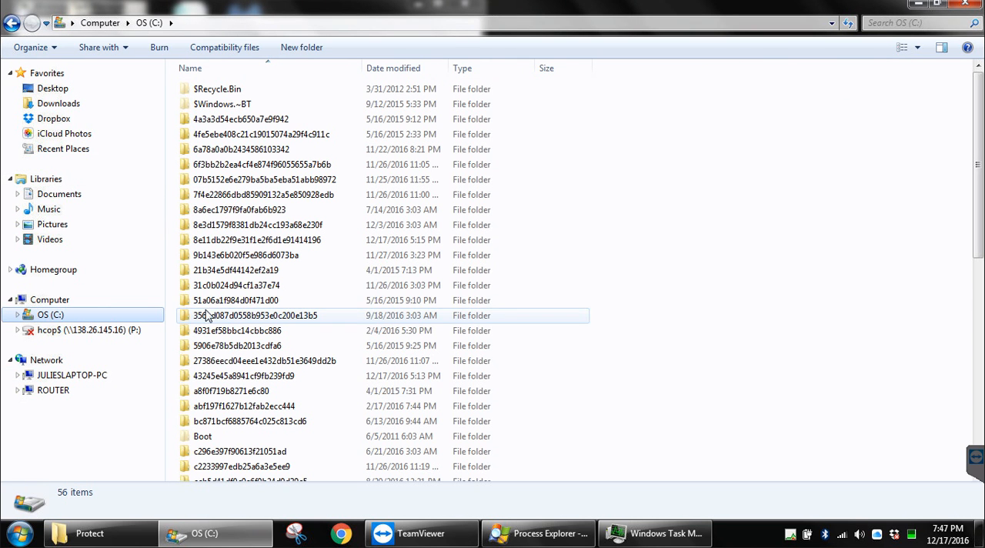
{"action": "left_click", "coordinate": [271, 269]}
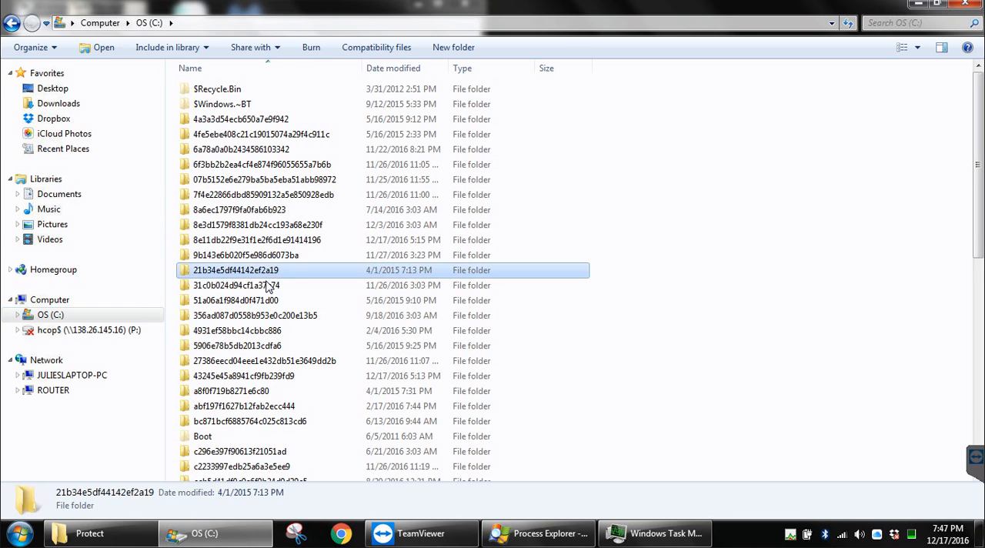
{"action": "scroll", "coordinate": [266, 286], "scroll_direction": "down", "scroll_amount": 8}
{"action": "left_click", "coordinate": [203, 445]}
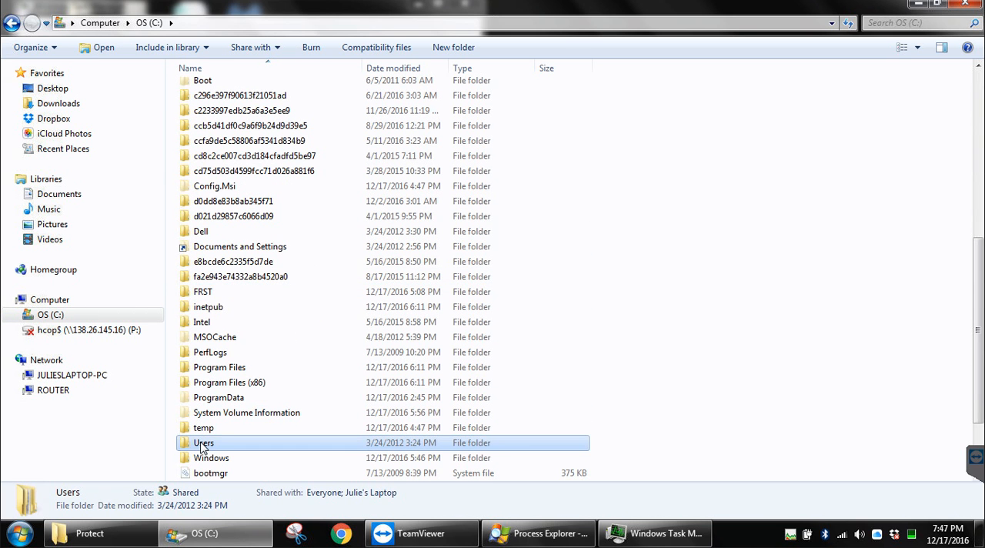
{"action": "double_click", "coordinate": [194, 445]}
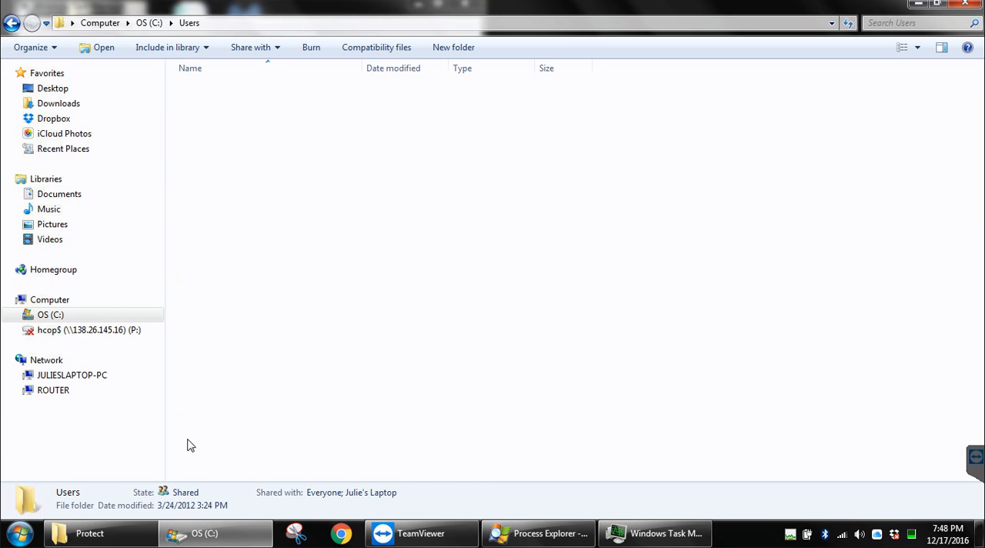
Step: Open the hidden AppData folder inside the laptop user's profile folder
{"action": "left_click", "coordinate": [204, 153]}
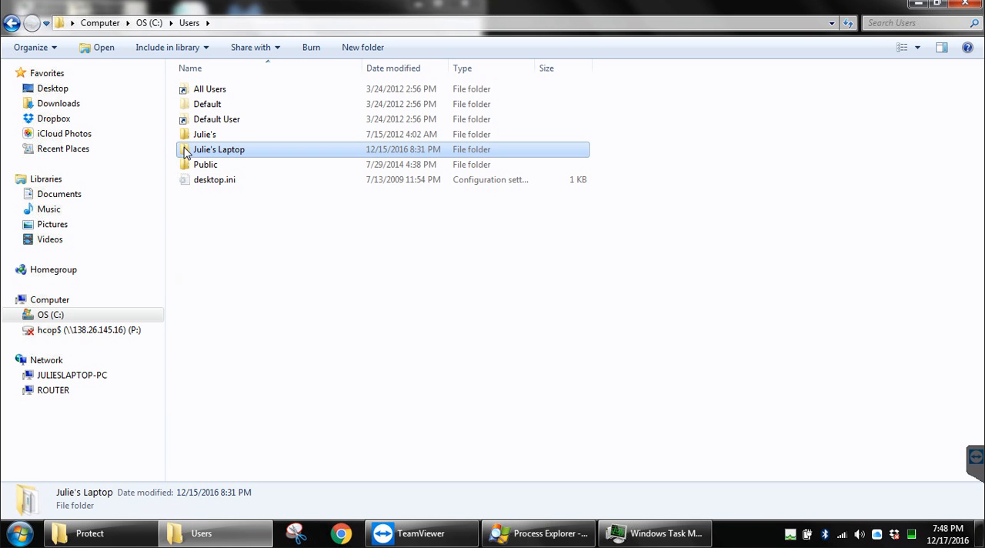
{"action": "double_click", "coordinate": [185, 150]}
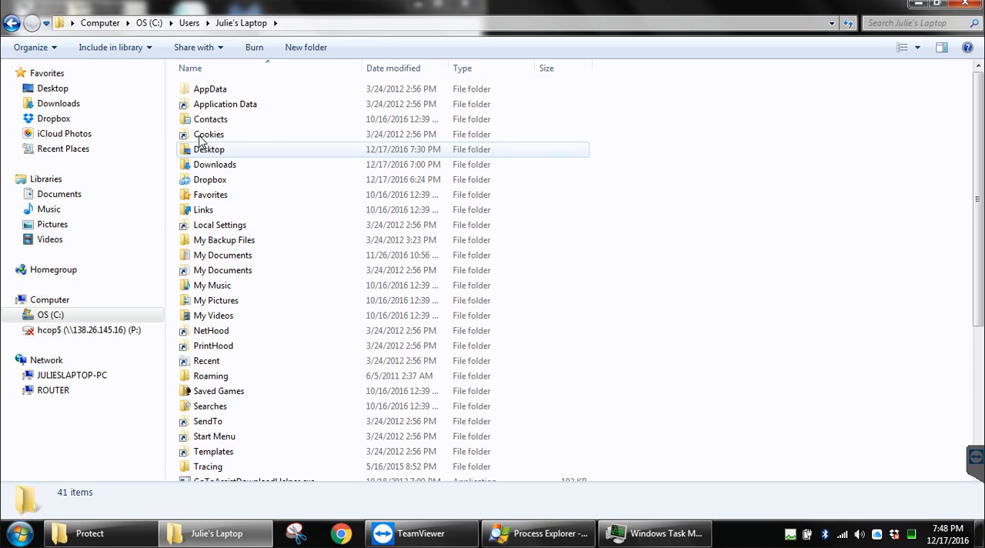
{"action": "left_click", "coordinate": [205, 91]}
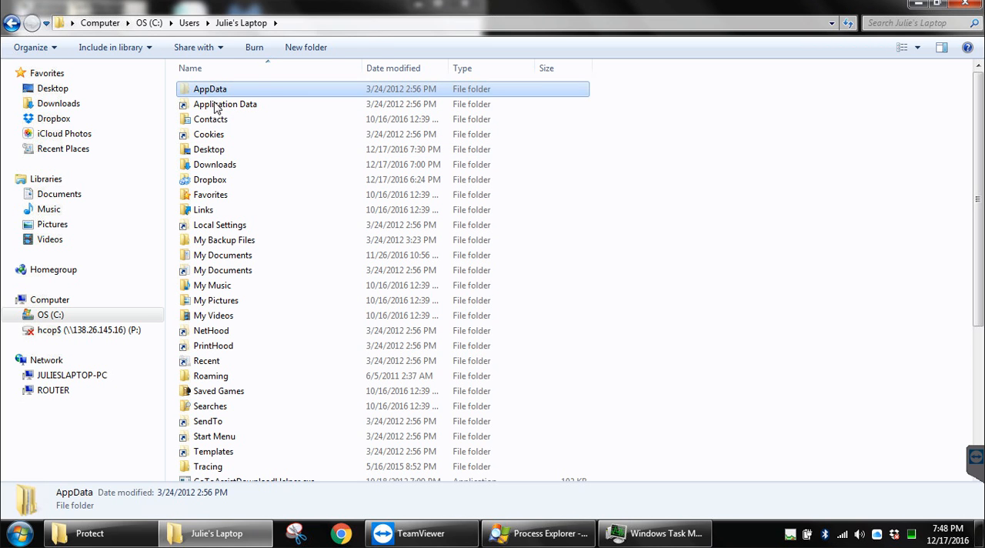
{"action": "left_click", "coordinate": [202, 119]}
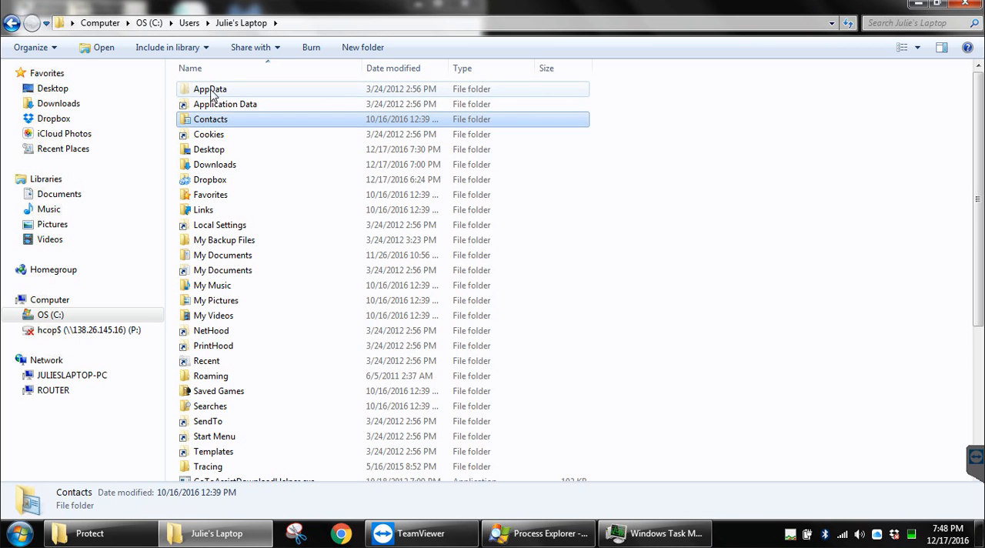
{"action": "double_click", "coordinate": [204, 92]}
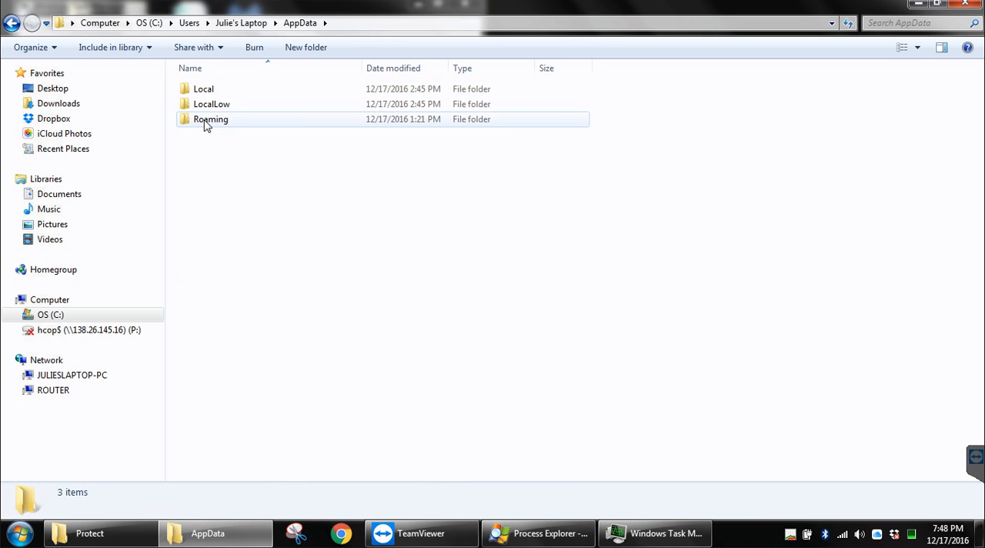
Step: Open the Protect folder under Roaming\Microsoft within AppData
{"action": "double_click", "coordinate": [204, 127]}
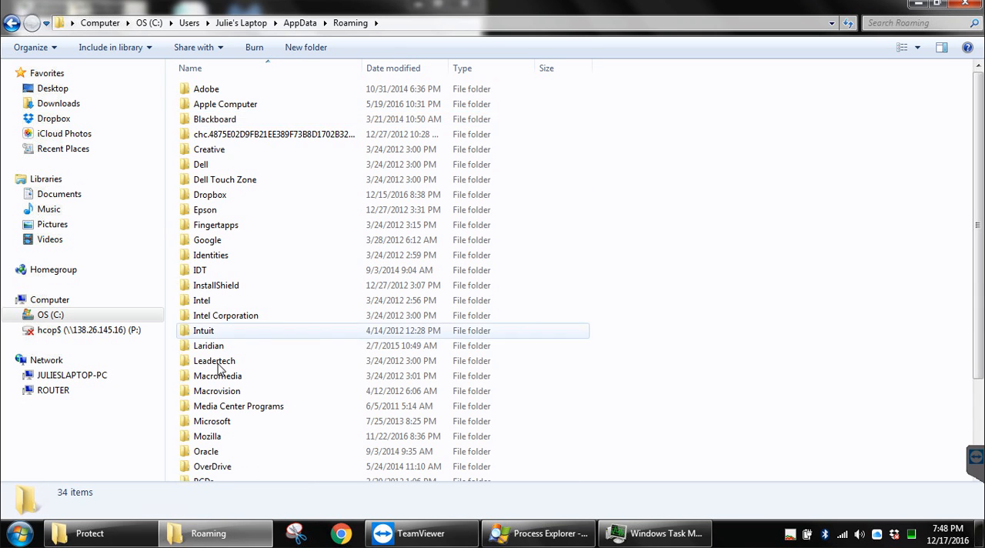
{"action": "double_click", "coordinate": [209, 423]}
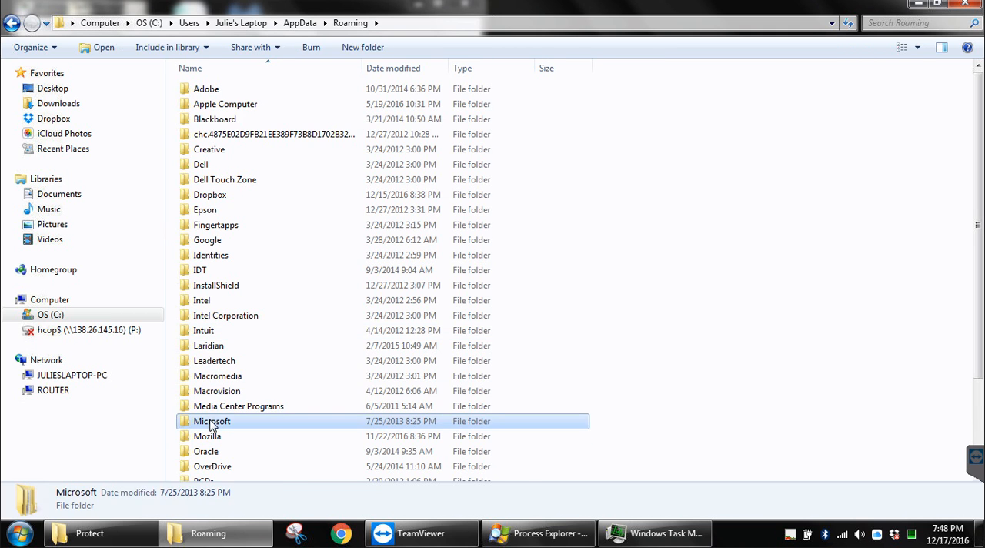
{"action": "double_click", "coordinate": [218, 377]}
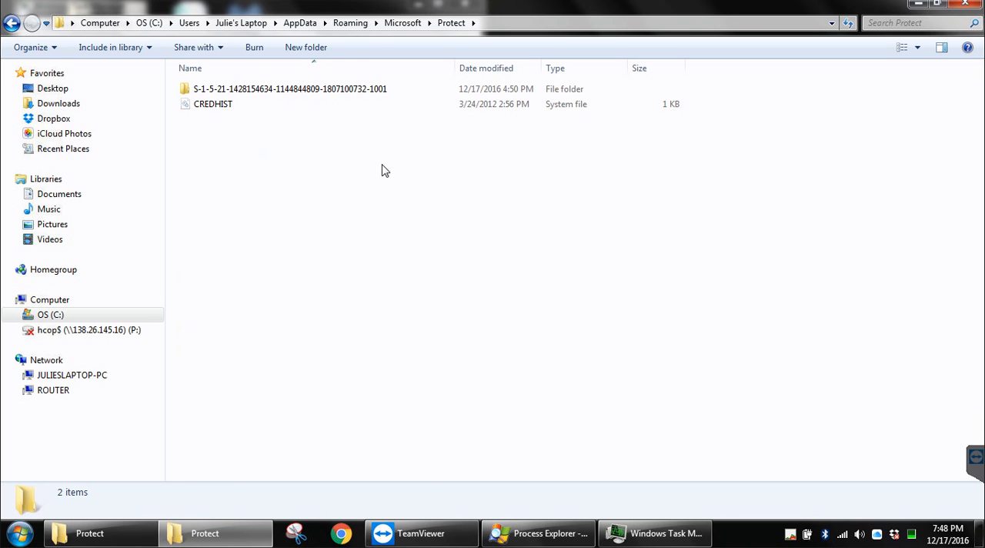
Step: View the contents of the S-1-5-21 subfolder and return to the Protect folder
{"action": "left_click", "coordinate": [246, 92]}
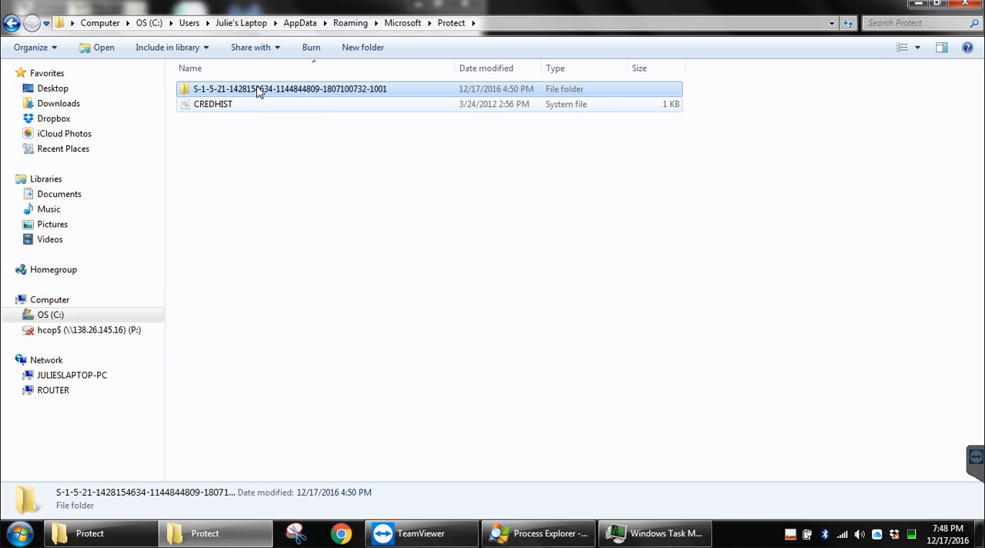
{"action": "double_click", "coordinate": [248, 94]}
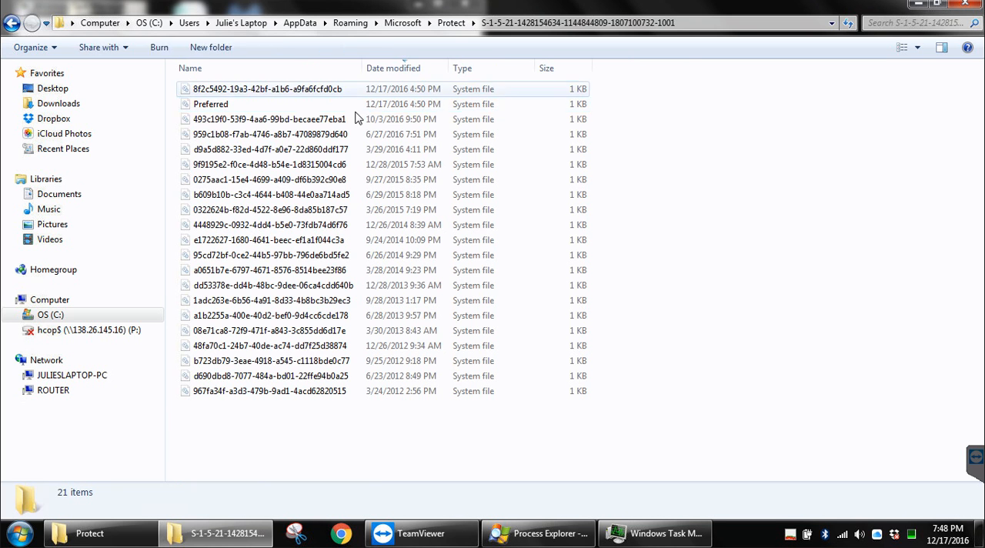
{"action": "left_click", "coordinate": [422, 23]}
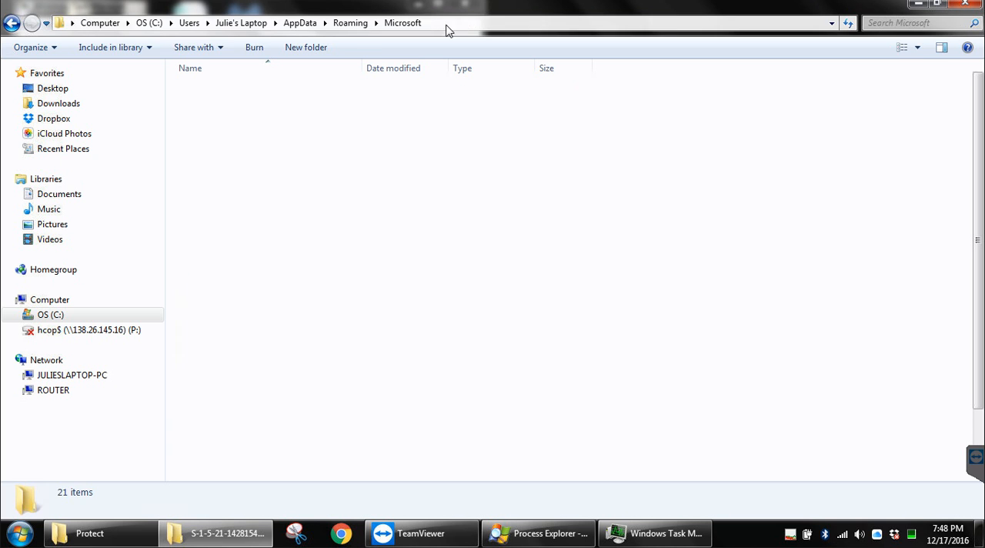
{"action": "left_click", "coordinate": [446, 26]}
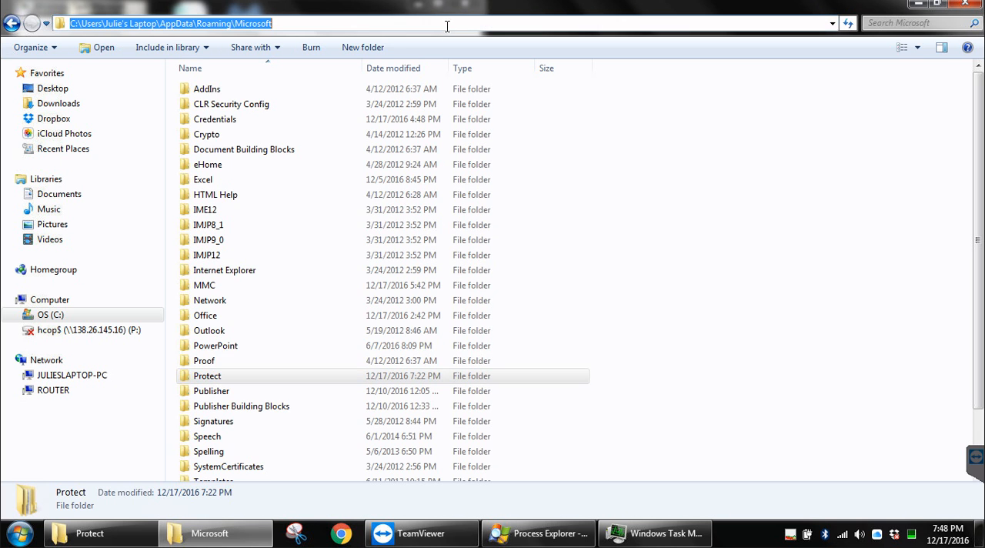
{"action": "left_click", "coordinate": [12, 23]}
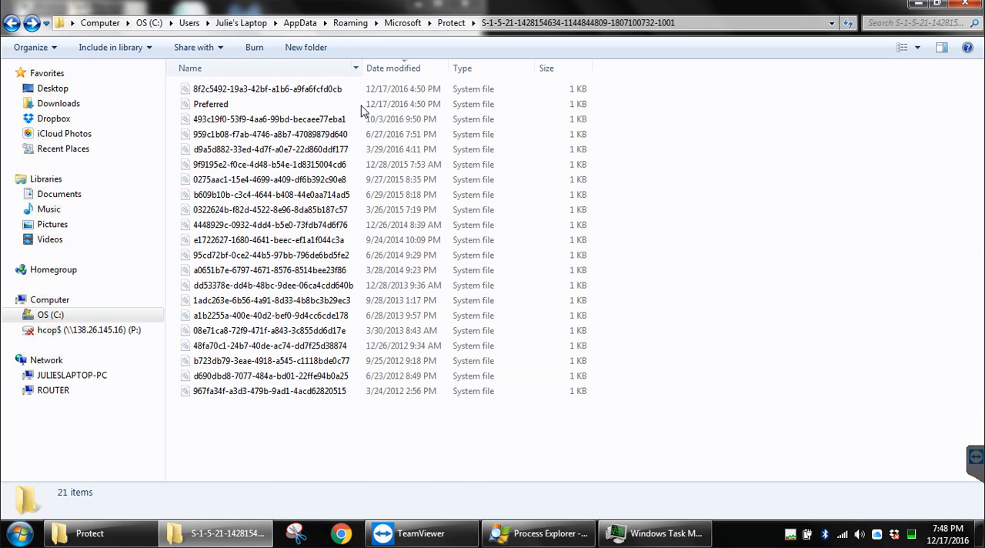
{"action": "left_click", "coordinate": [449, 23]}
{"action": "left_click", "coordinate": [410, 281]}
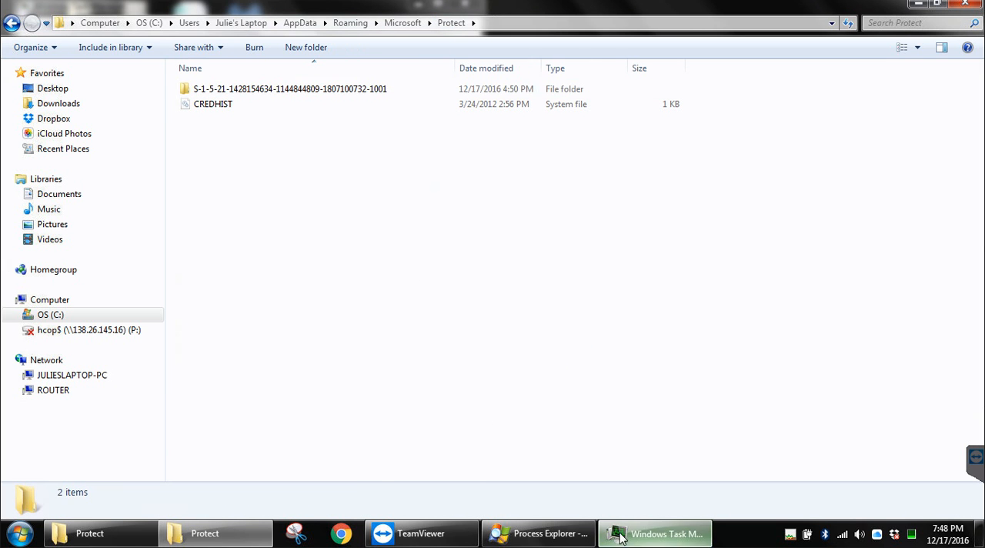
Step: Switch to Windows Task Manager, check lsass.exe in the process list, and minimize the window
{"action": "left_click", "coordinate": [654, 533]}
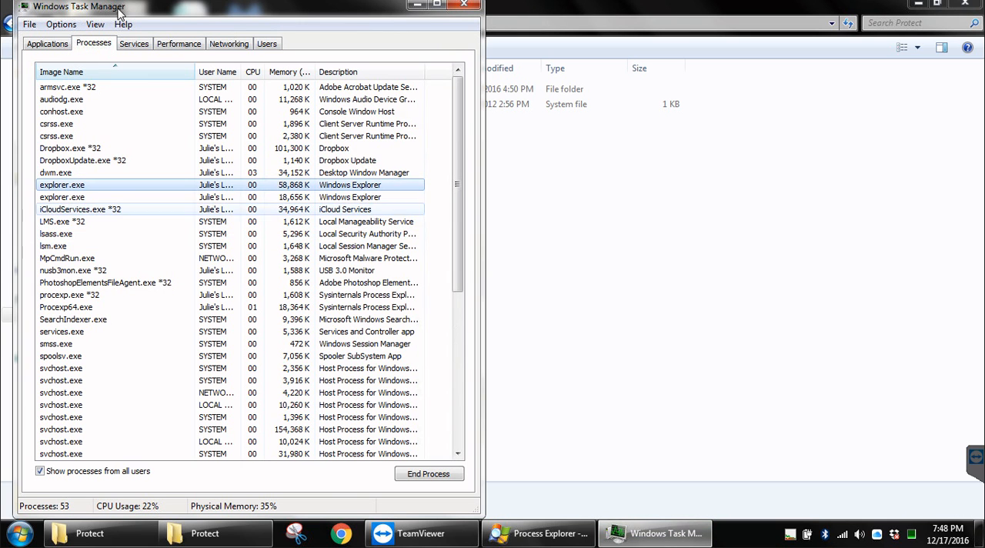
{"action": "left_click", "coordinate": [94, 73]}
{"action": "left_click", "coordinate": [92, 73]}
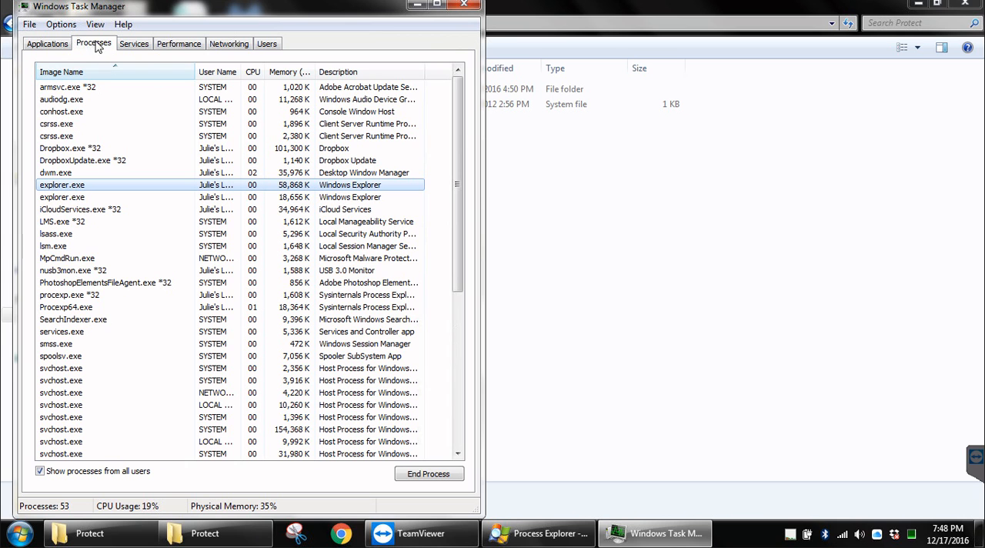
{"action": "left_click", "coordinate": [81, 113]}
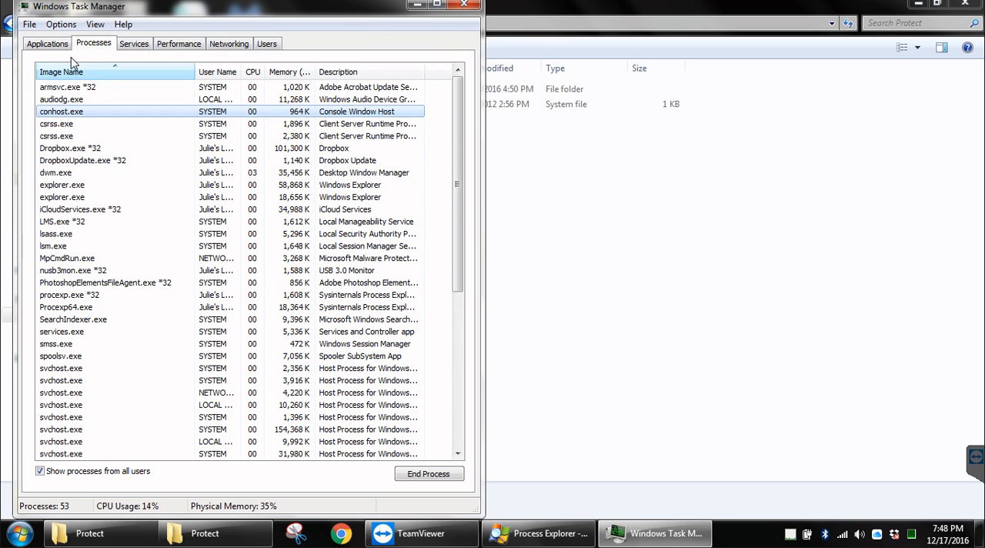
{"action": "left_click", "coordinate": [93, 185]}
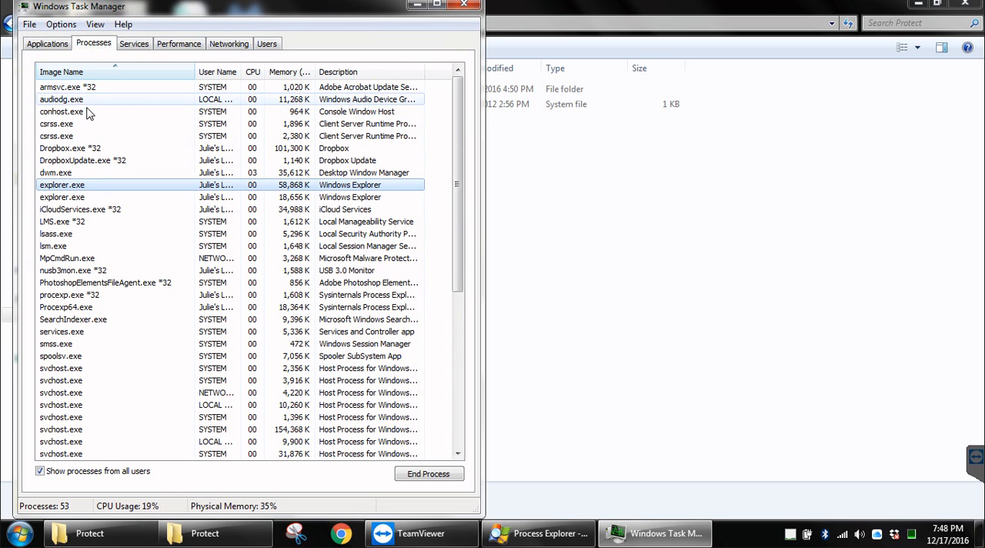
{"action": "left_click", "coordinate": [49, 235]}
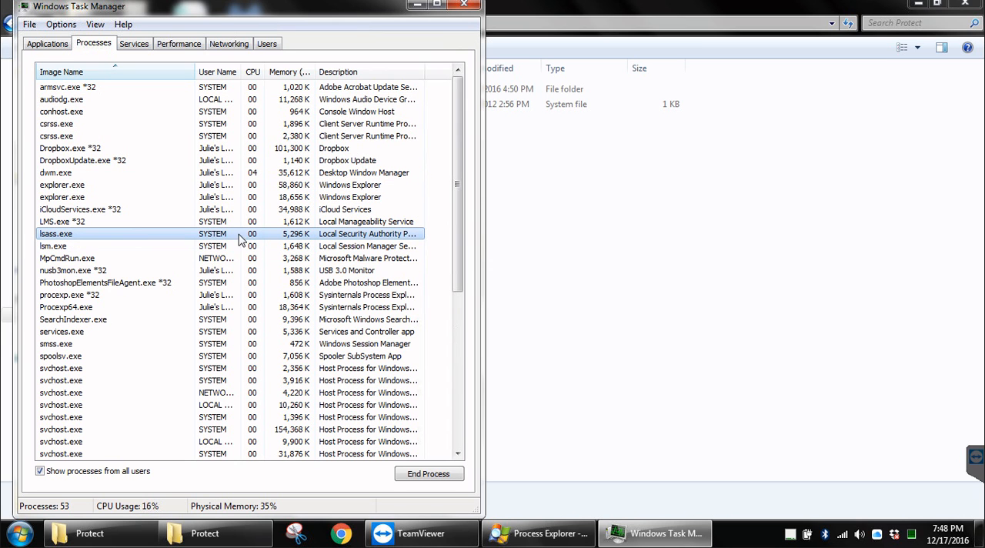
{"action": "left_click", "coordinate": [416, 5]}
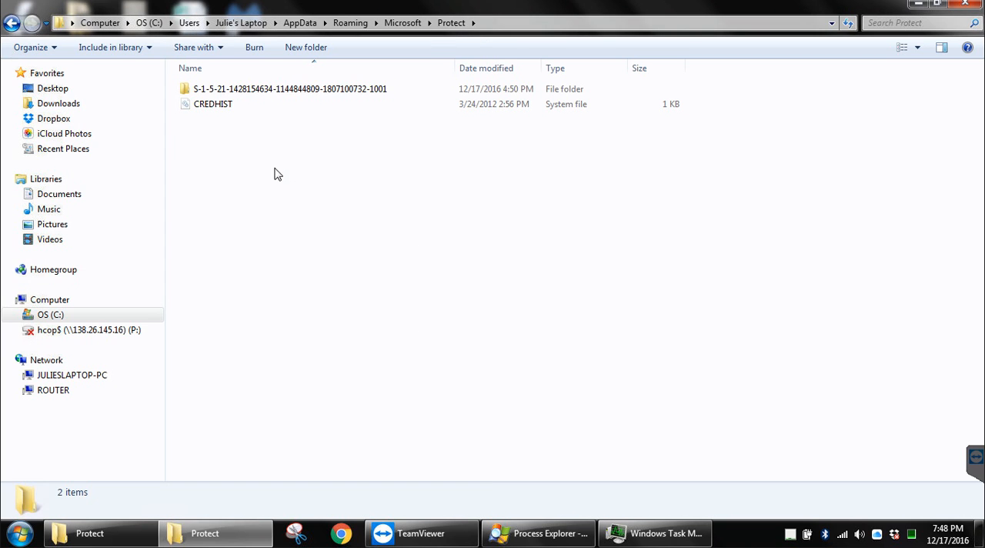
Step: Open the S-1-5-21 folder inside Protect without renaming it
{"action": "left_click", "coordinate": [319, 92]}
{"action": "left_click", "coordinate": [352, 95]}
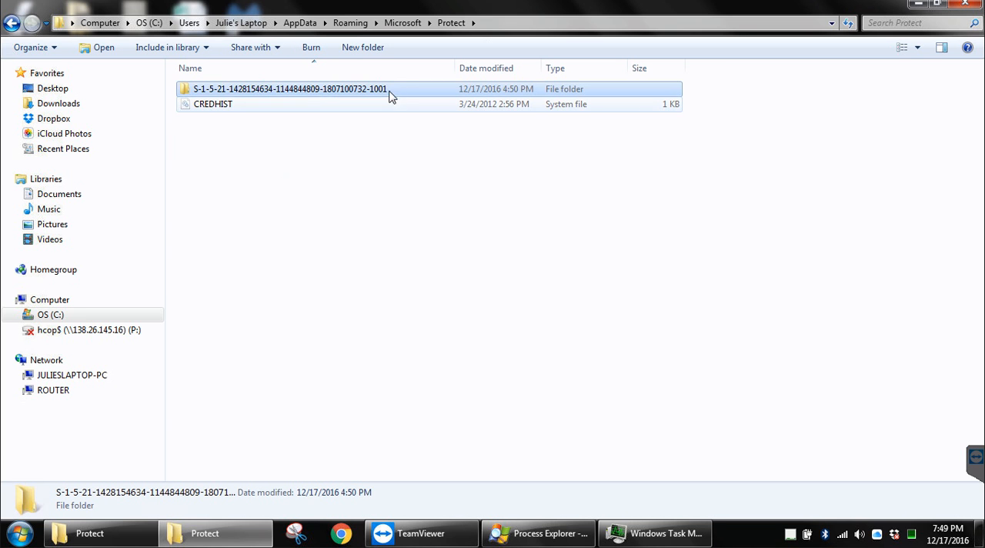
{"action": "left_click", "coordinate": [192, 99]}
{"action": "double_click", "coordinate": [196, 93]}
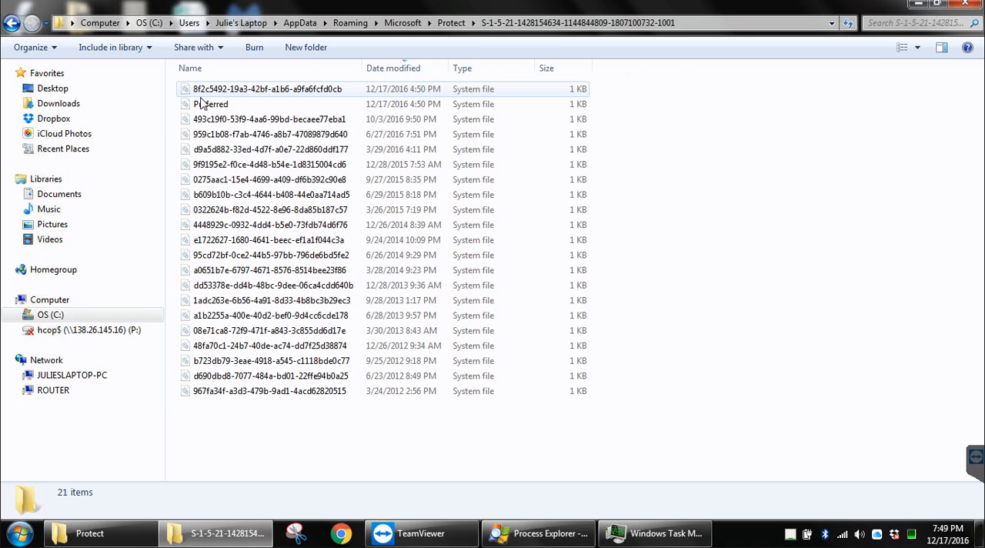
Step: Examine the modification dates of the newest system file and the Preferred file, and go back to the Protect folder
{"action": "left_click", "coordinate": [378, 71]}
{"action": "left_click", "coordinate": [387, 74]}
{"action": "left_click", "coordinate": [318, 91]}
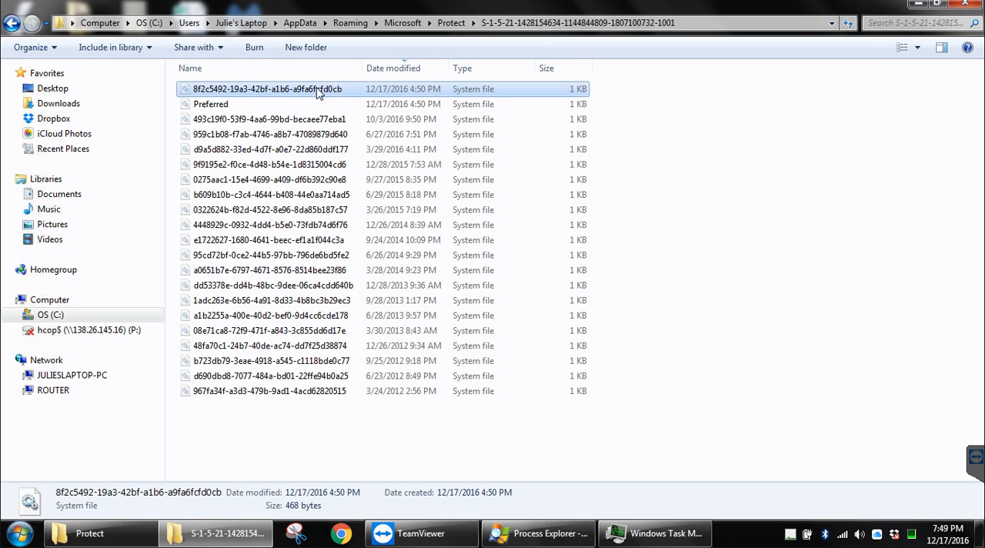
{"action": "left_click", "coordinate": [348, 105]}
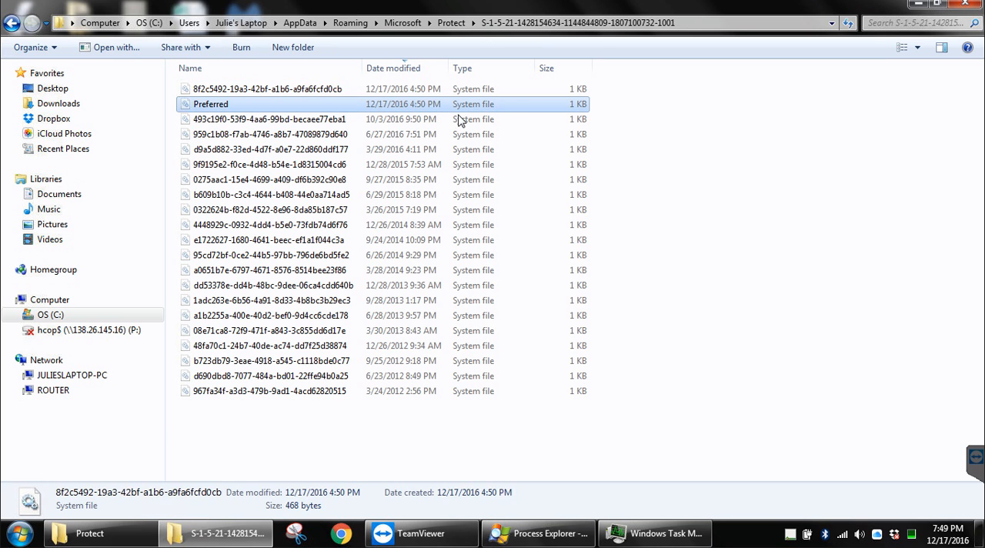
{"action": "left_click", "coordinate": [452, 23]}
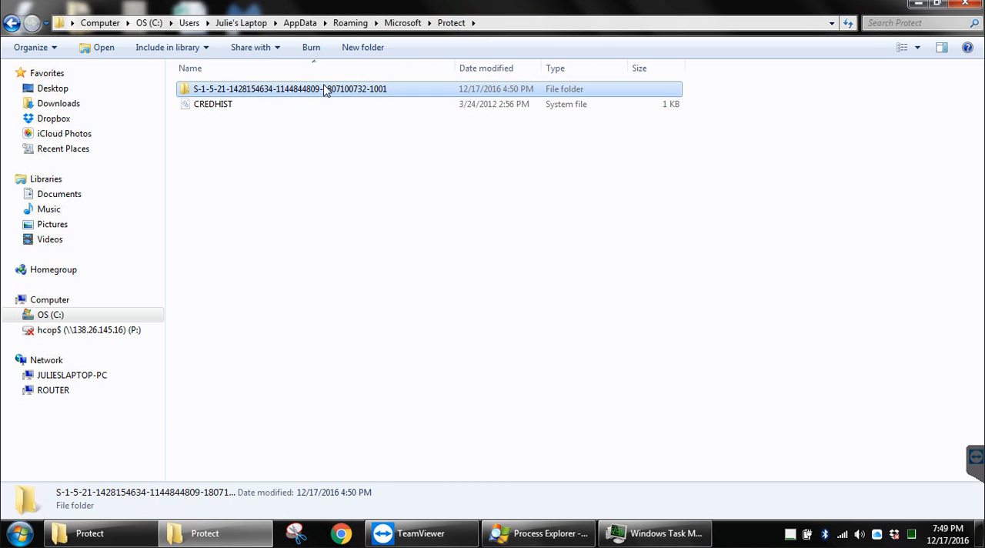
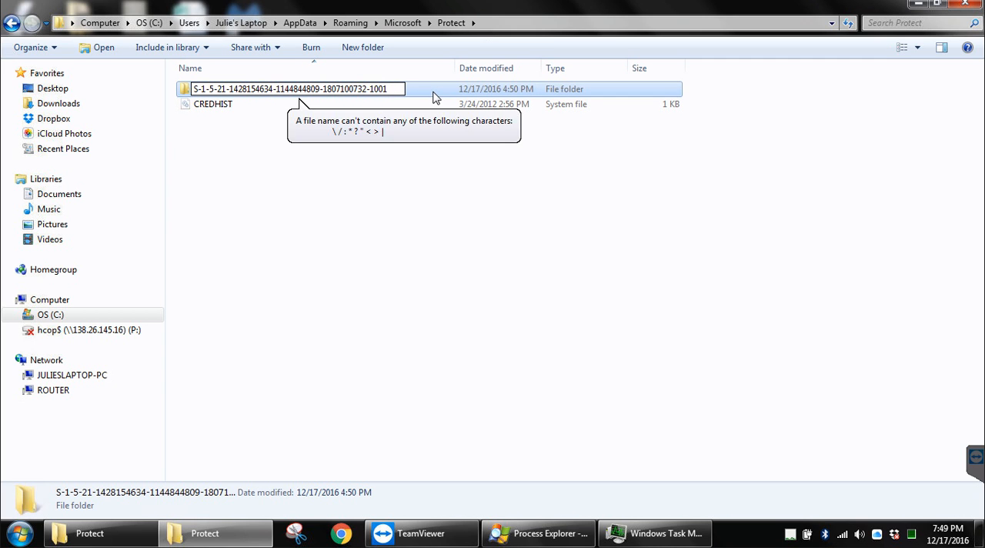
Step: Rename the S-1-5-21 folder inside Protect by appending .bak to its name
{"action": "type", "text": ".bak"}
{"action": "key", "text": "Return"}
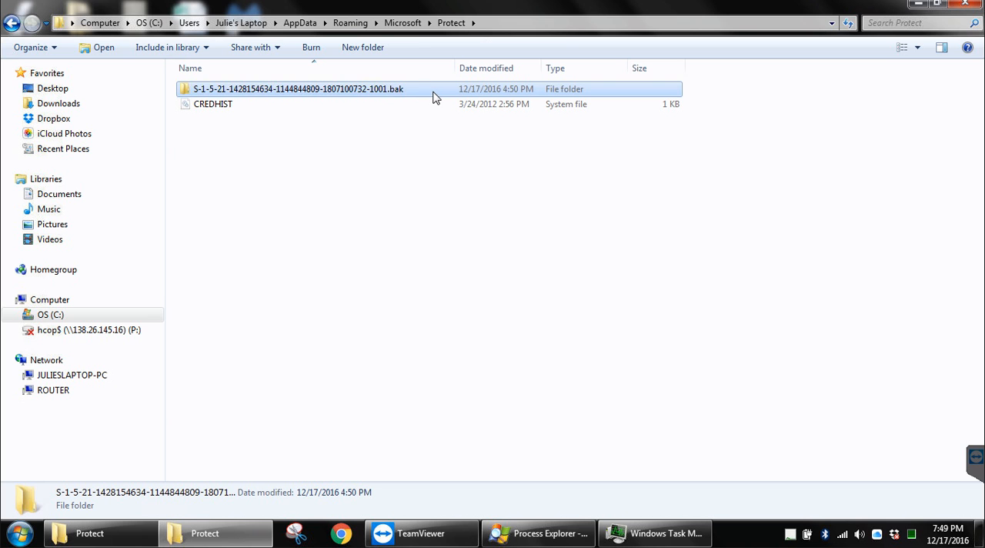
{"action": "left_click", "coordinate": [321, 153]}
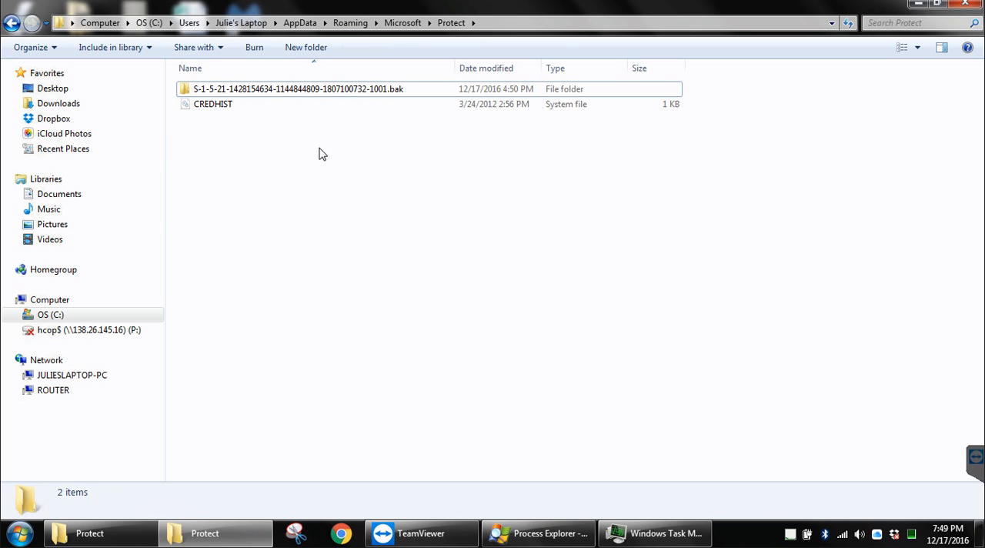
Step: Dock the Protect folder window to the left half of the screen and check the renamed .bak folder's details
{"action": "left_click", "coordinate": [340, 89]}
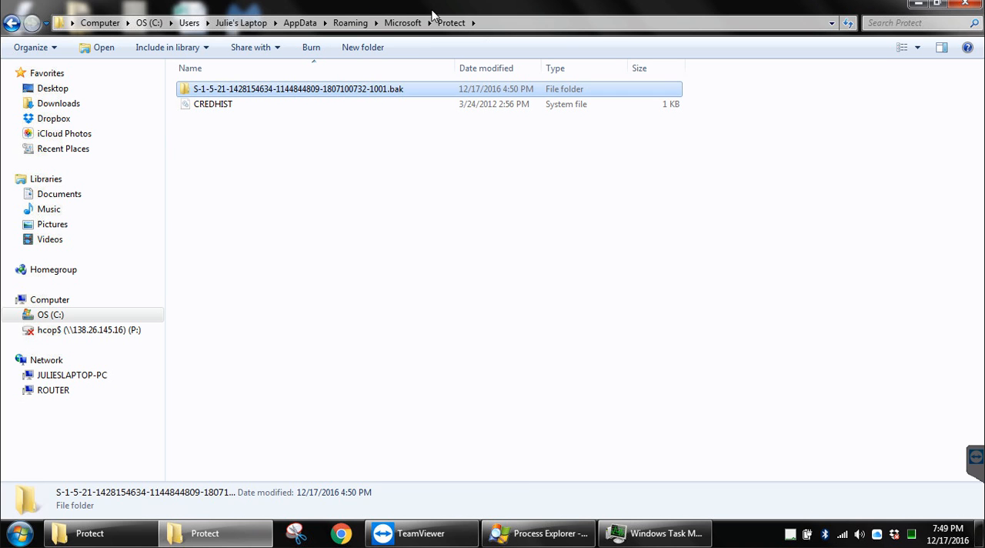
{"action": "key", "text": "super+Right"}
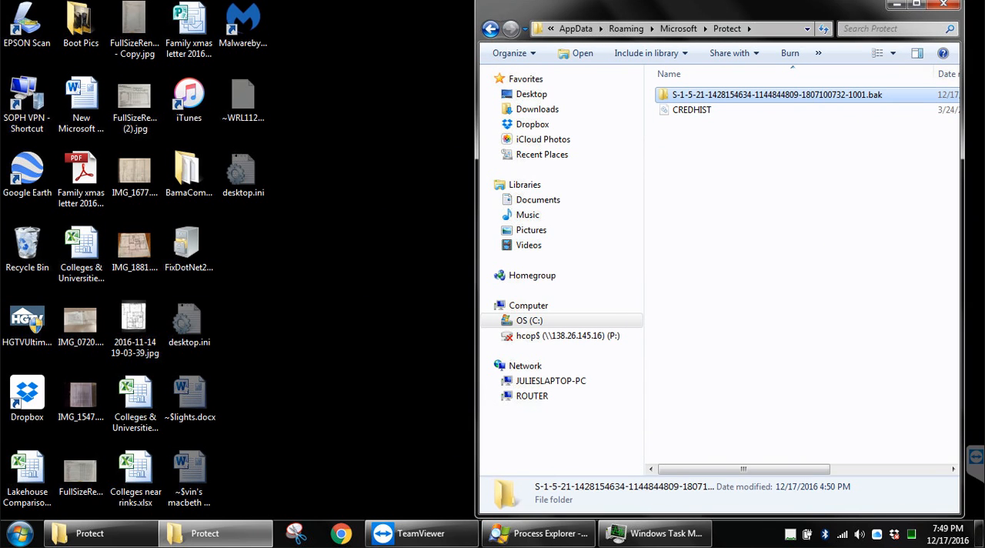
{"action": "key", "text": "super+Left"}
{"action": "left_click", "coordinate": [399, 151]}
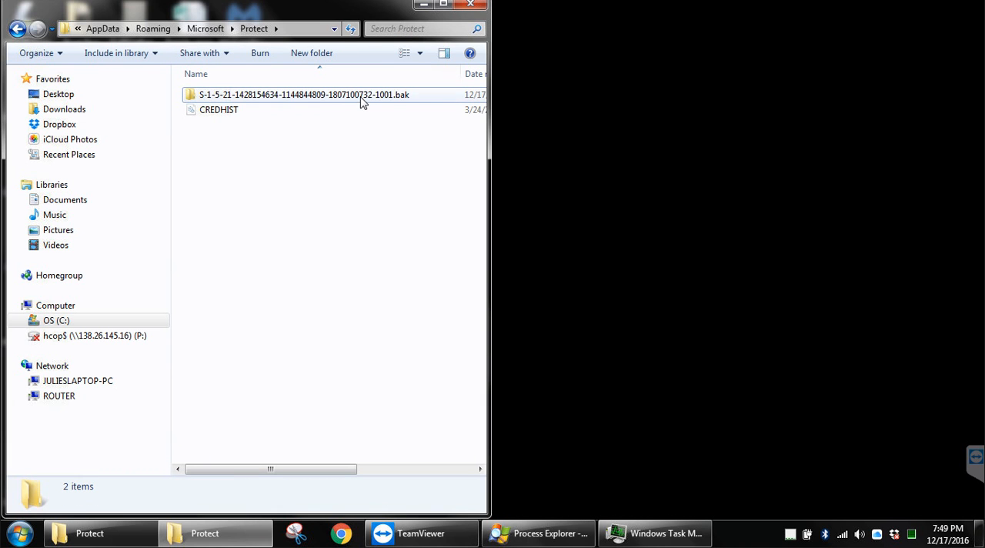
{"action": "mouse_move", "coordinate": [394, 102]}
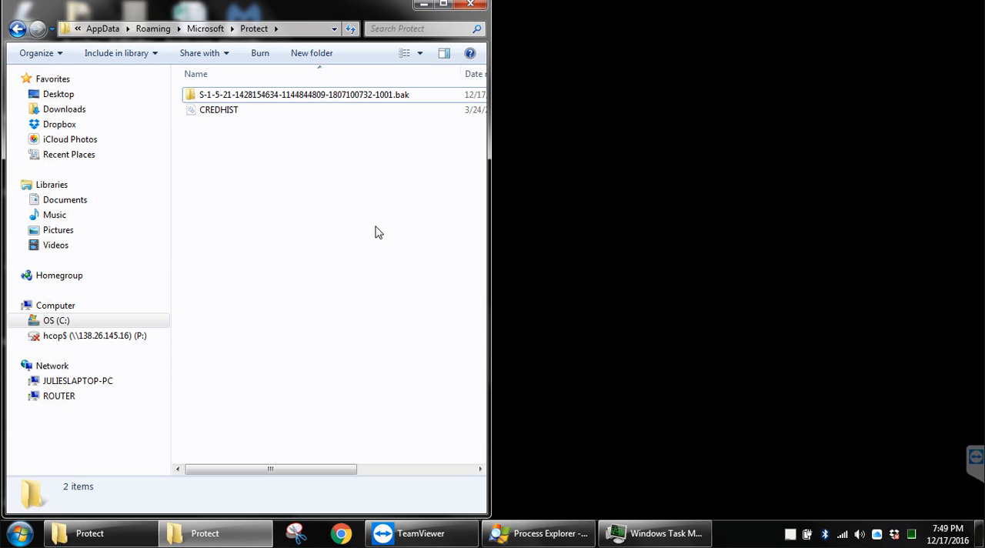
{"action": "left_click", "coordinate": [294, 95]}
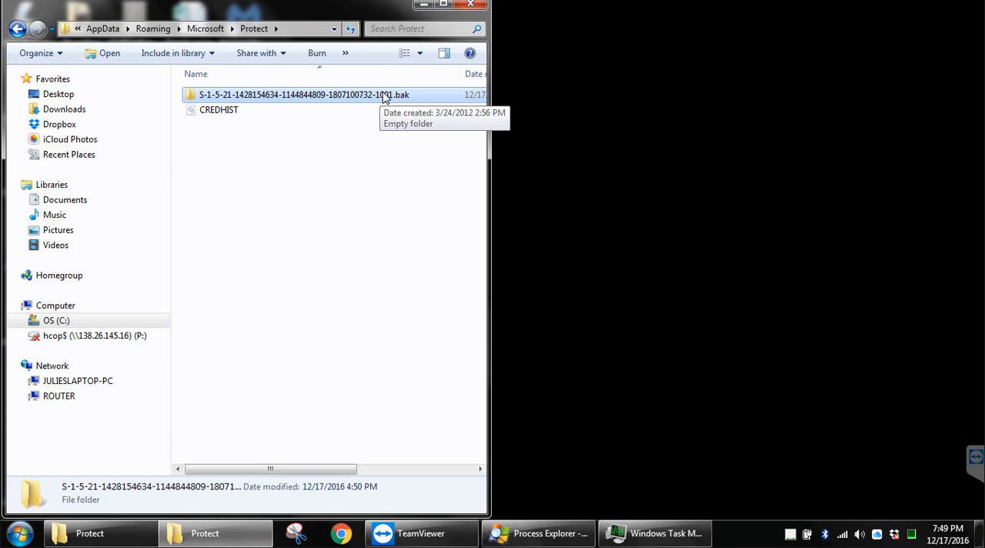
{"action": "left_click", "coordinate": [351, 168]}
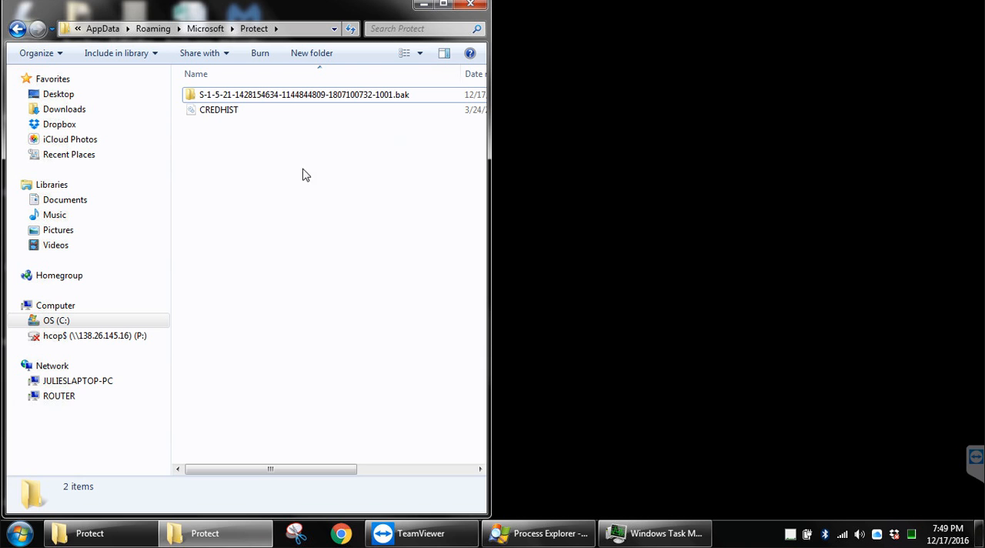
Step: Launch Google Chrome and select the new S-1-5-21 folder without the .bak suffix in Protect
{"action": "left_click", "coordinate": [342, 536]}
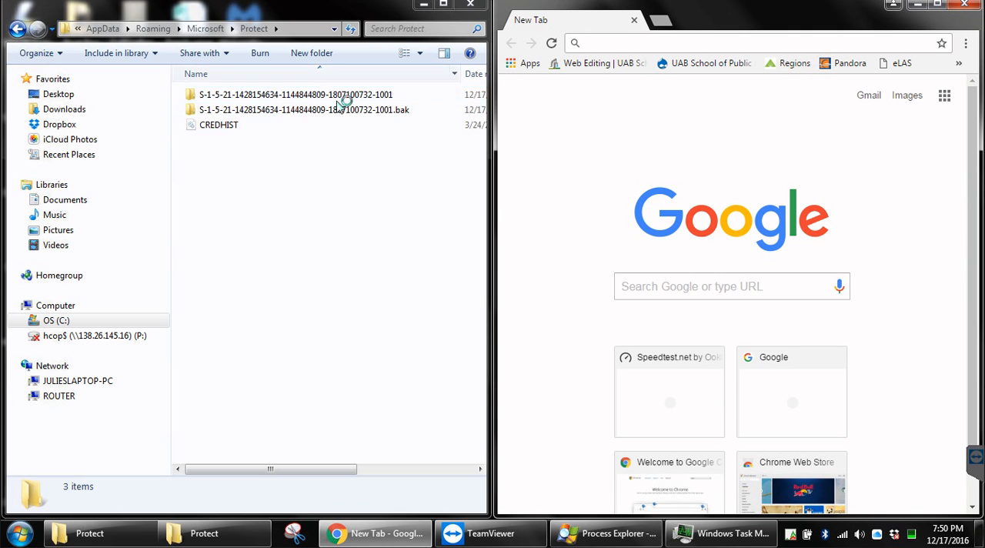
{"action": "left_click", "coordinate": [327, 97]}
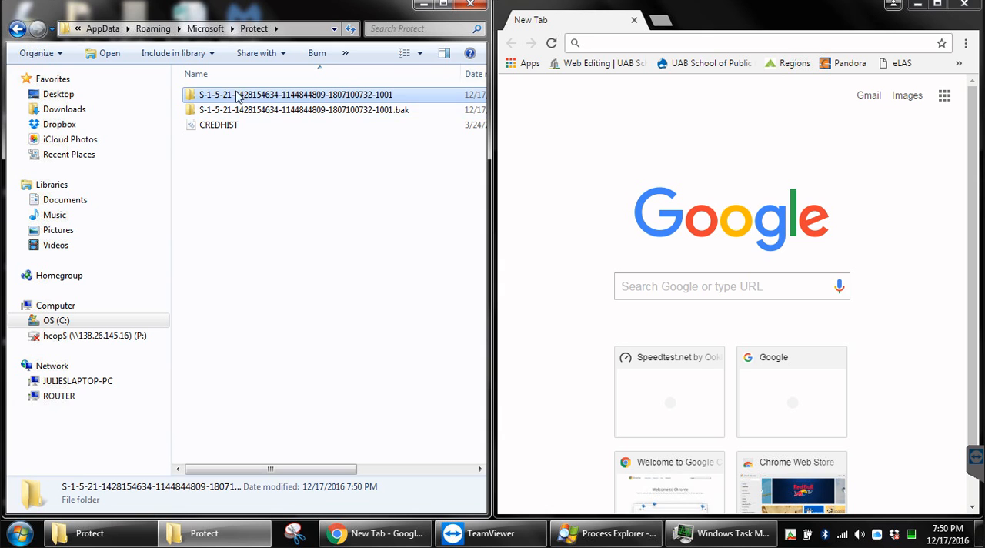
Step: Switch to Windows Task Manager and sort the processes by CPU usage to check Chrome's load
{"action": "left_click", "coordinate": [705, 533]}
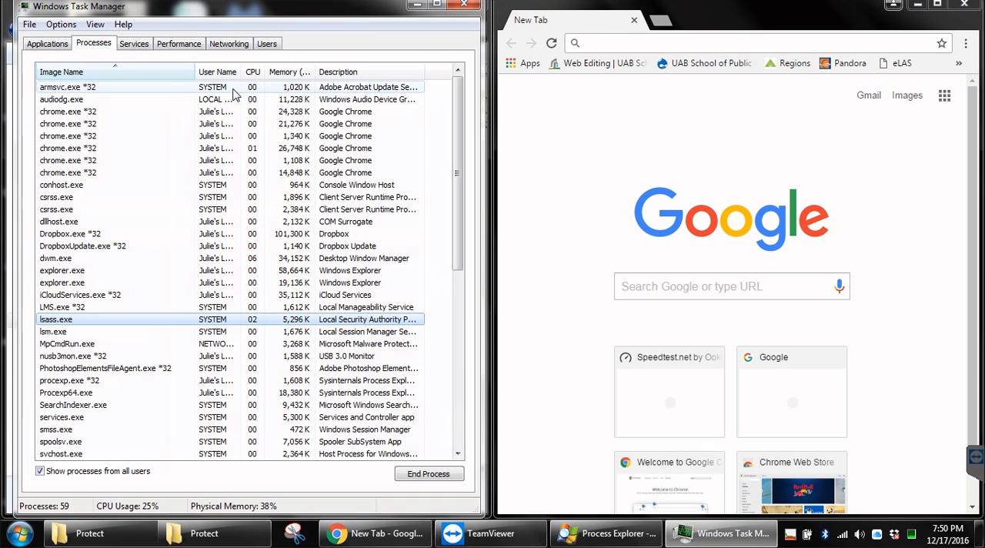
{"action": "left_click", "coordinate": [251, 76]}
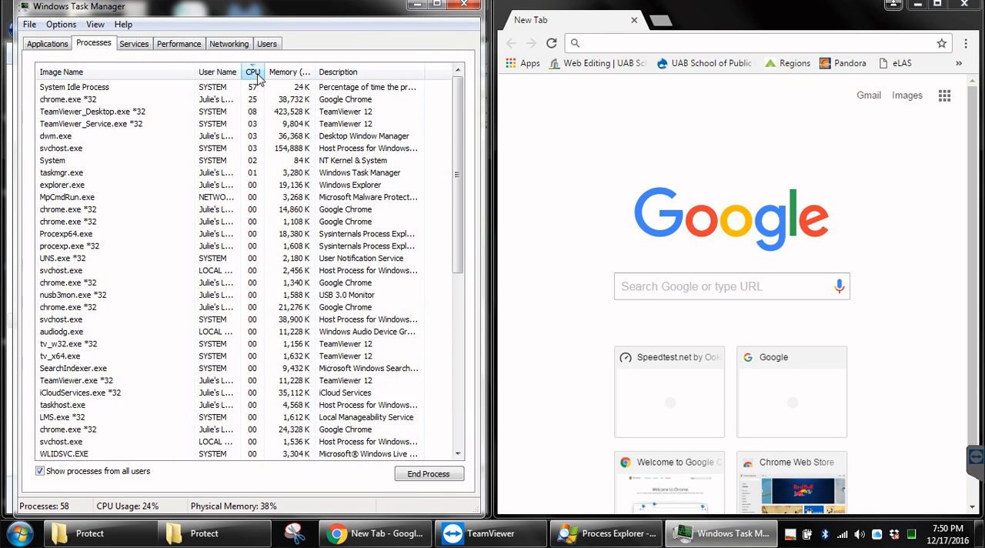
{"action": "left_click", "coordinate": [94, 100]}
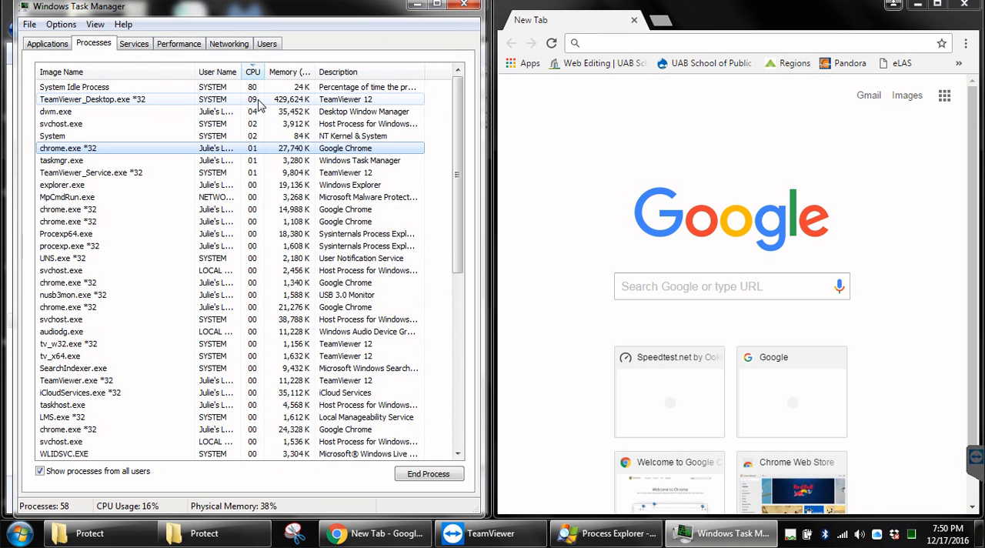
Step: Check the CPU usage of chrome.exe and lsass.exe in the list sorted by image name, and minimize the Chrome window
{"action": "left_click", "coordinate": [142, 74]}
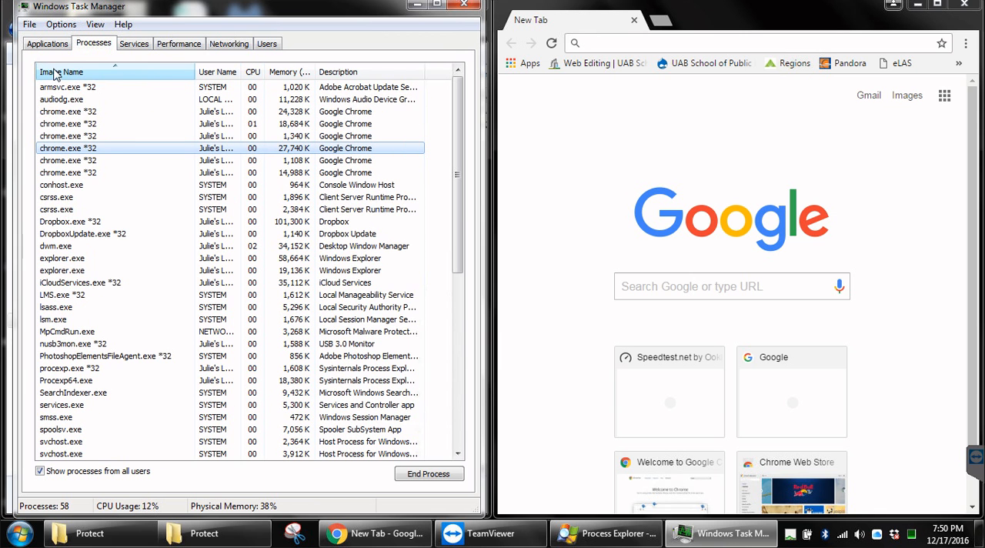
{"action": "left_click", "coordinate": [85, 112]}
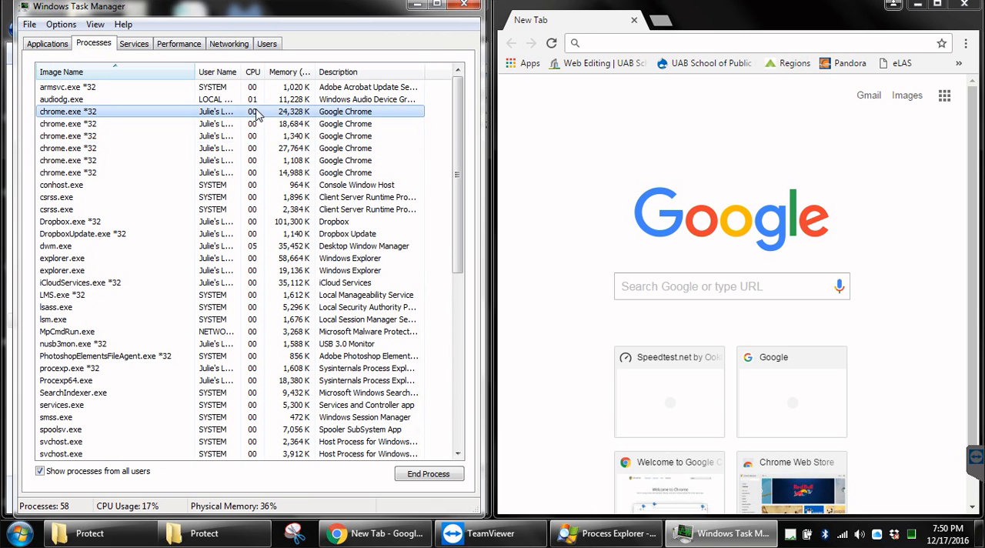
{"action": "left_click", "coordinate": [246, 174]}
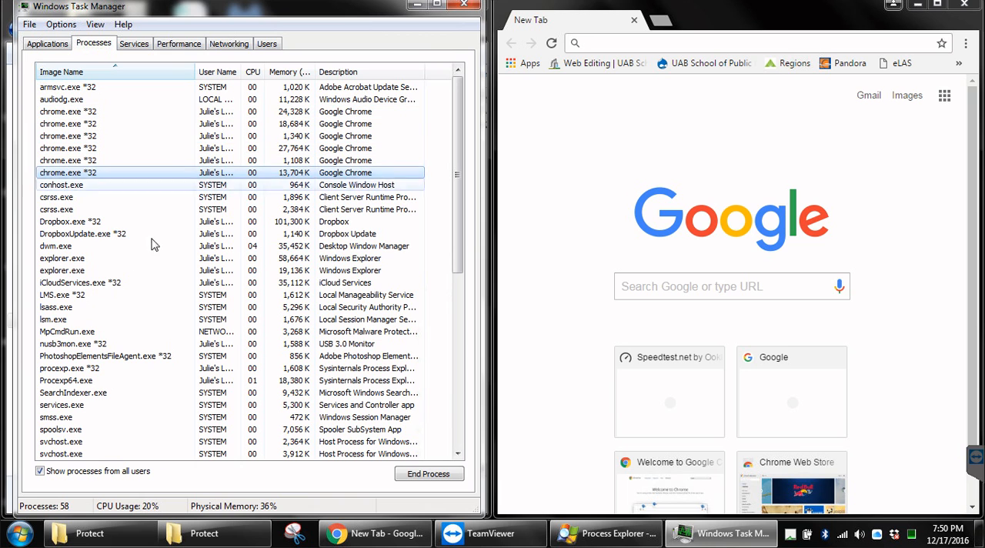
{"action": "left_click", "coordinate": [58, 311]}
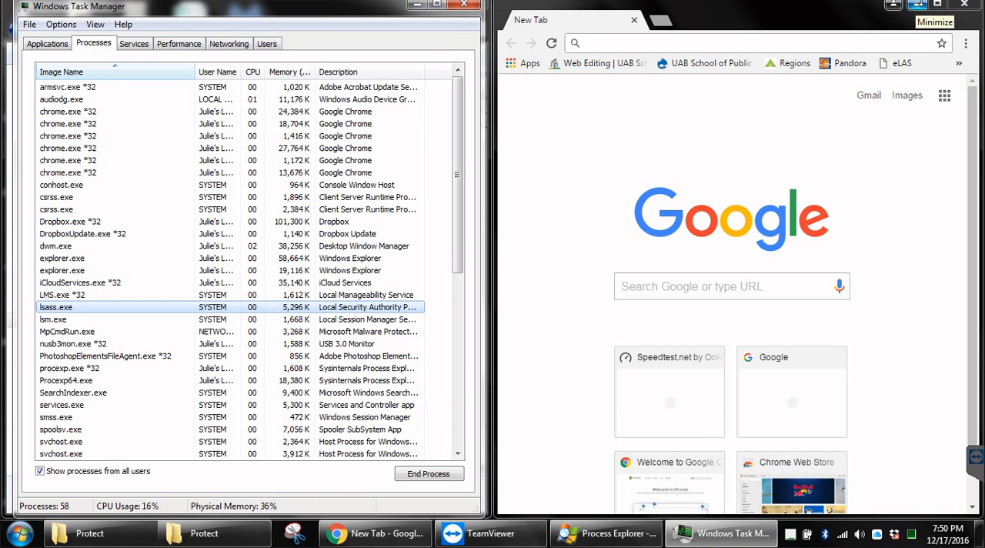
{"action": "left_click", "coordinate": [917, 6]}
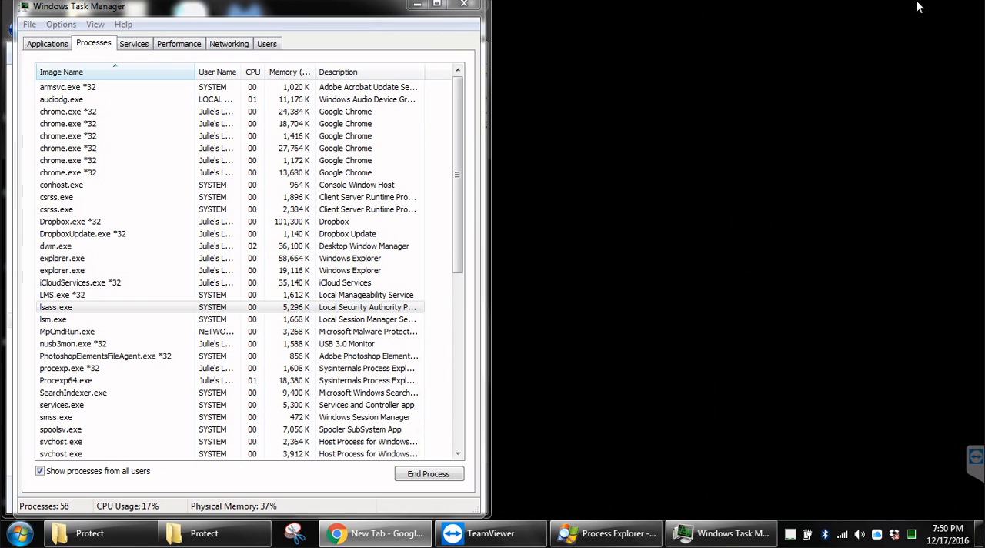
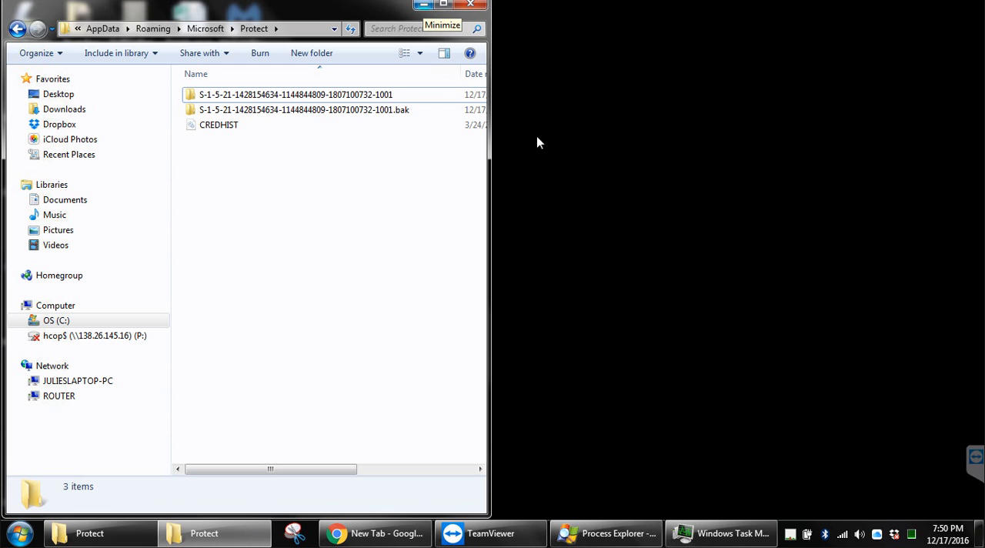
Step: Minimize the Protect folder window to clear the desktop
{"action": "left_click", "coordinate": [424, 5]}
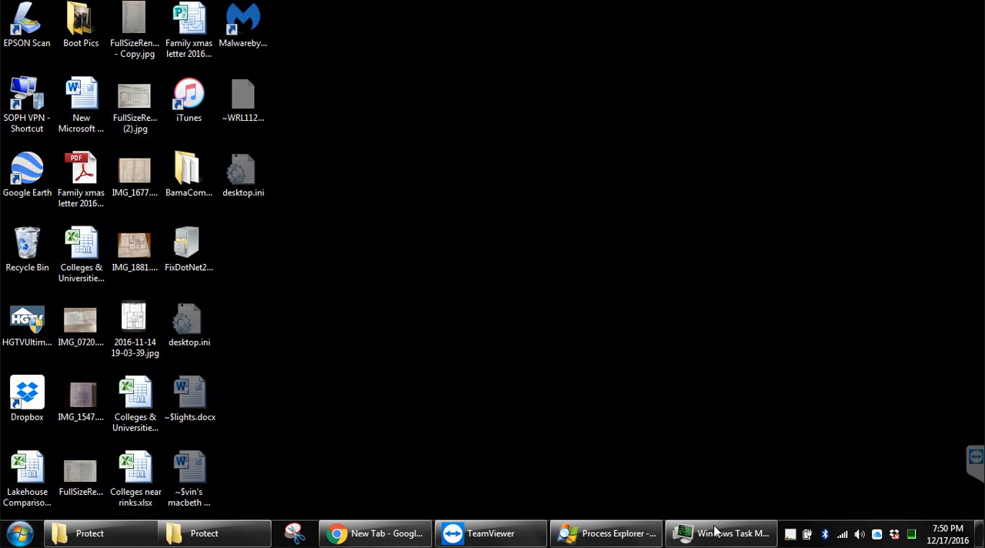
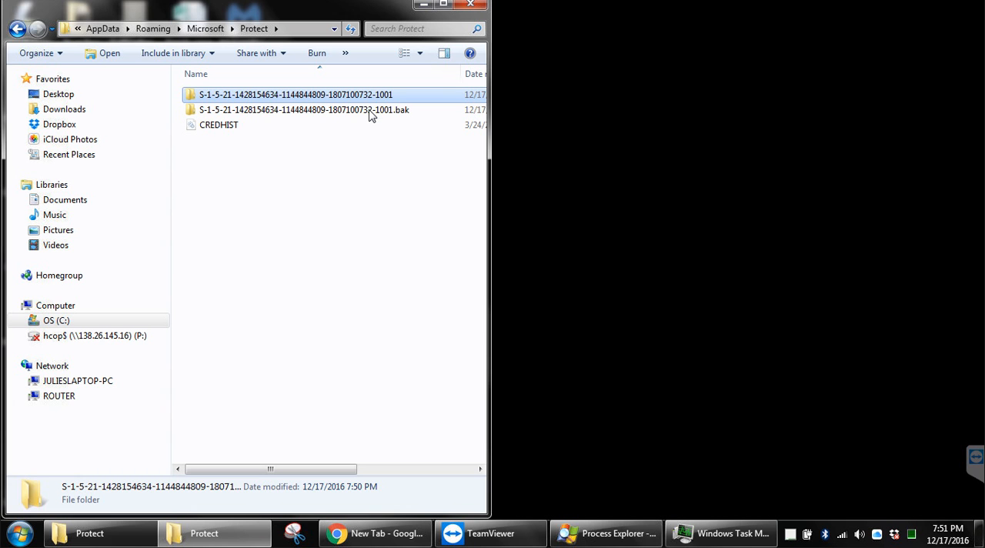
Step: Switch to Windows Task Manager and end the first explorer.exe process in the process list
{"action": "left_click", "coordinate": [326, 192]}
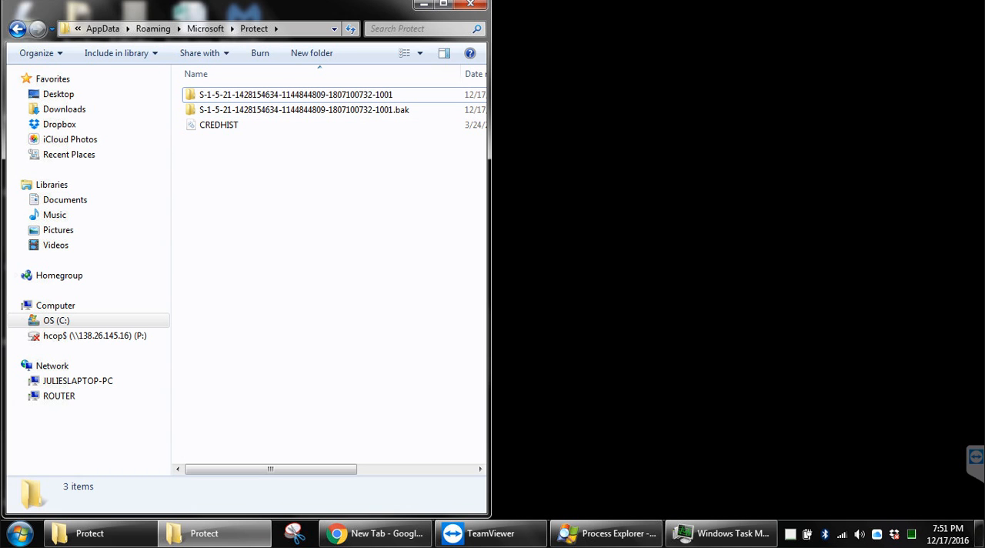
{"action": "left_click", "coordinate": [722, 538]}
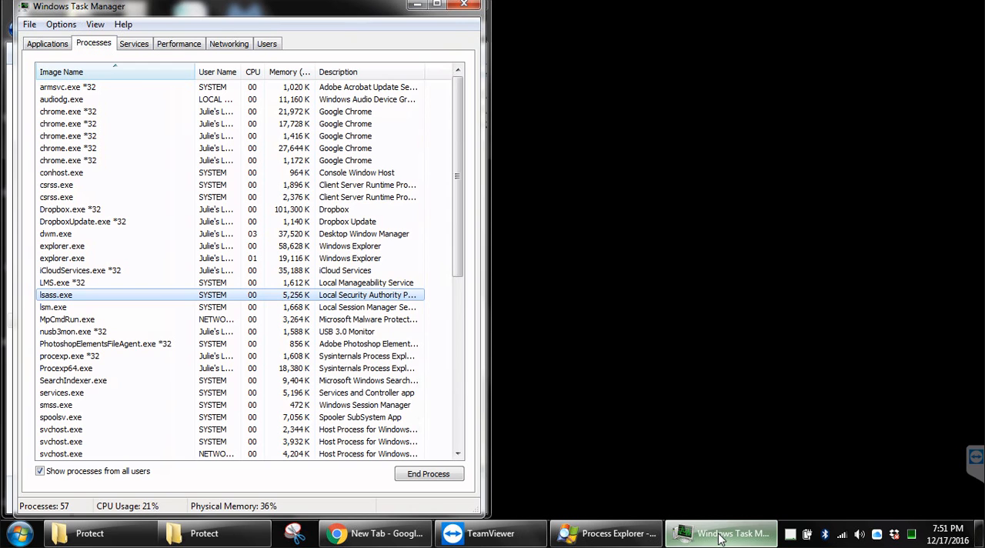
{"action": "left_click", "coordinate": [237, 162]}
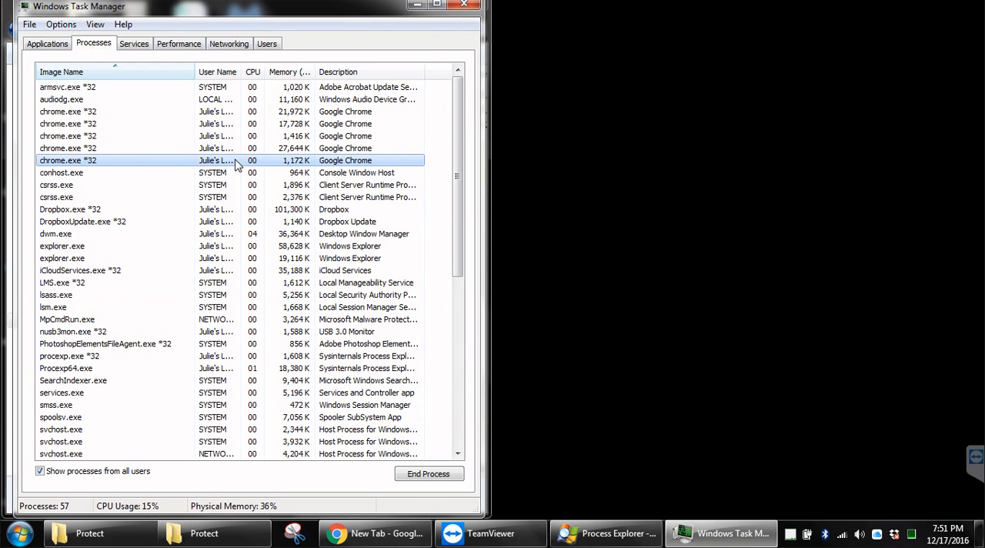
{"action": "left_click", "coordinate": [80, 137]}
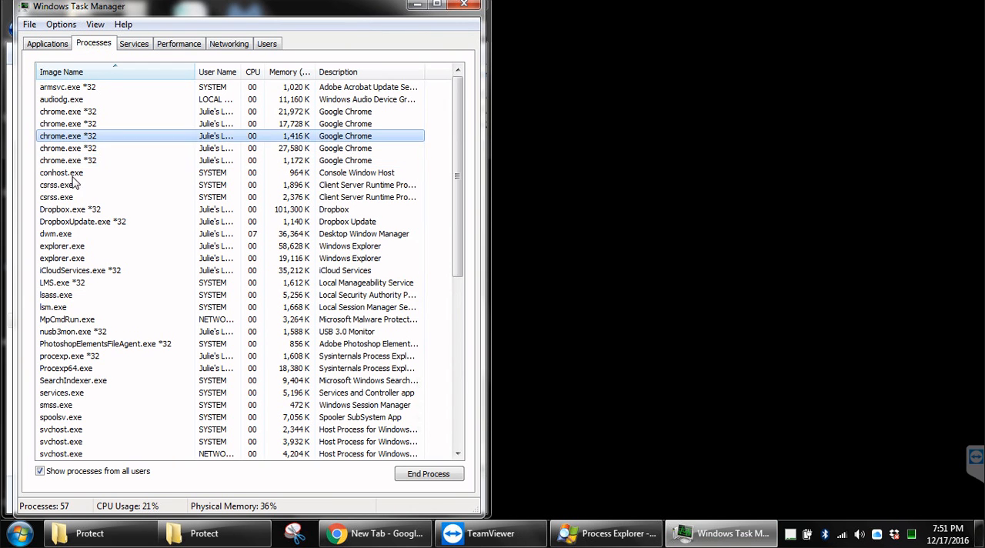
{"action": "left_click", "coordinate": [63, 248]}
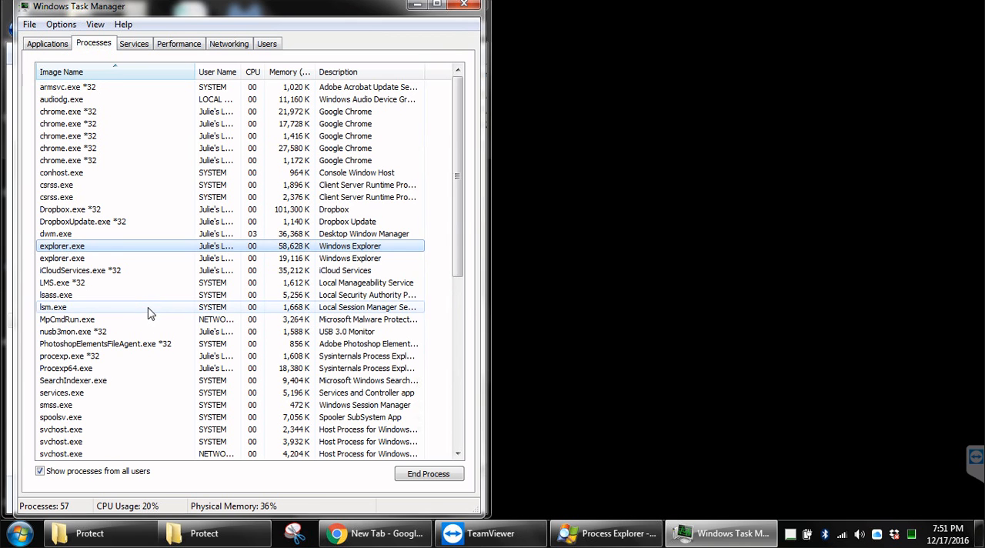
{"action": "key", "text": "Delete"}
{"action": "key", "text": "Return"}
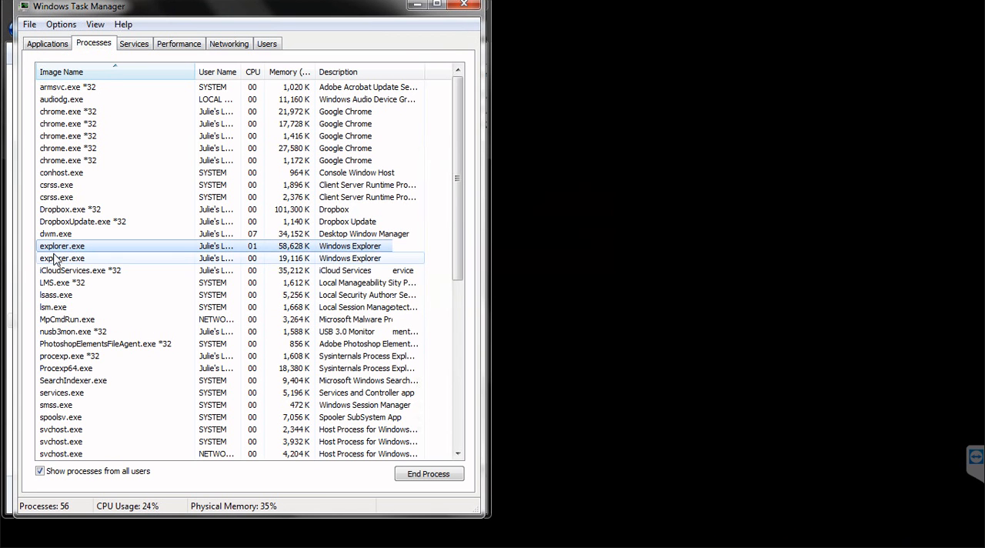
Step: End the remaining explorer.exe process and move the Task Manager window away from the screen edge
{"action": "left_click", "coordinate": [58, 247]}
{"action": "key", "text": "Delete"}
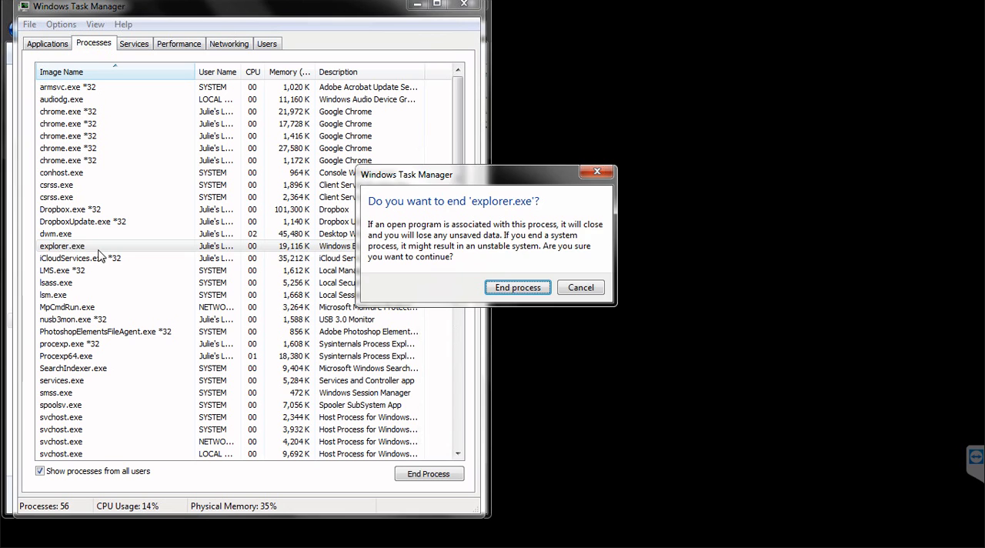
{"action": "key", "text": "Return"}
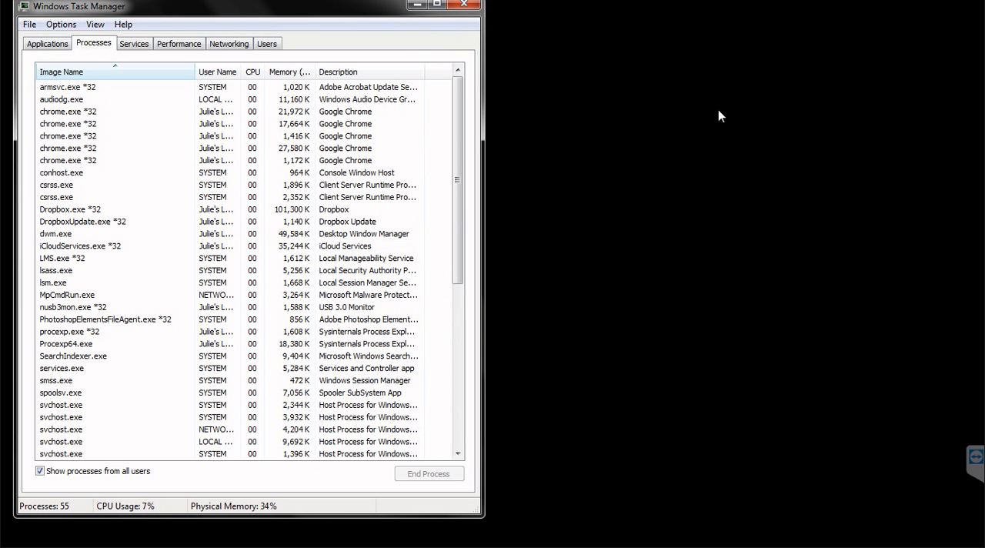
{"action": "left_click_drag", "start_coordinate": [317, 7], "coordinate": [787, 200]}
{"action": "left_click_drag", "start_coordinate": [520, 202], "coordinate": [393, 22]}
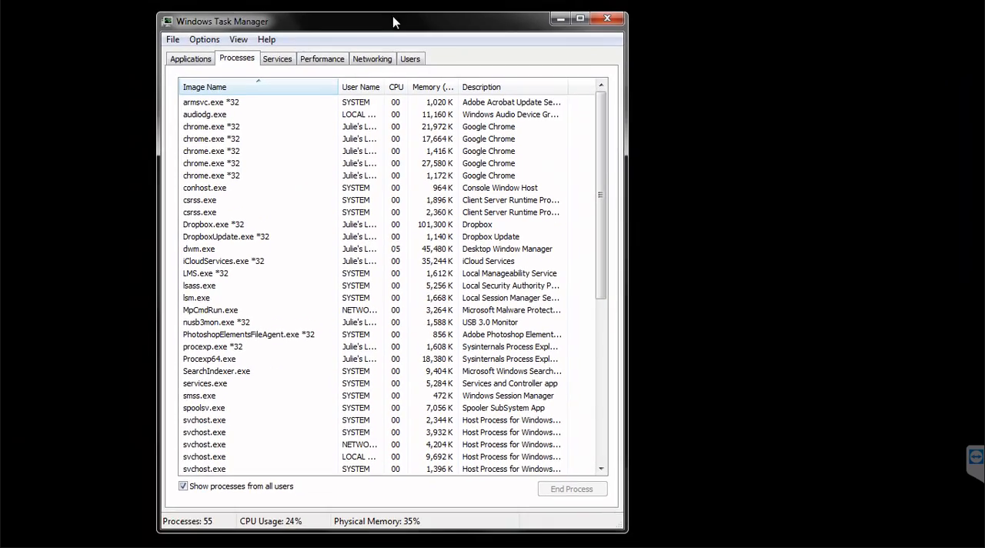
{"action": "left_click", "coordinate": [172, 40]}
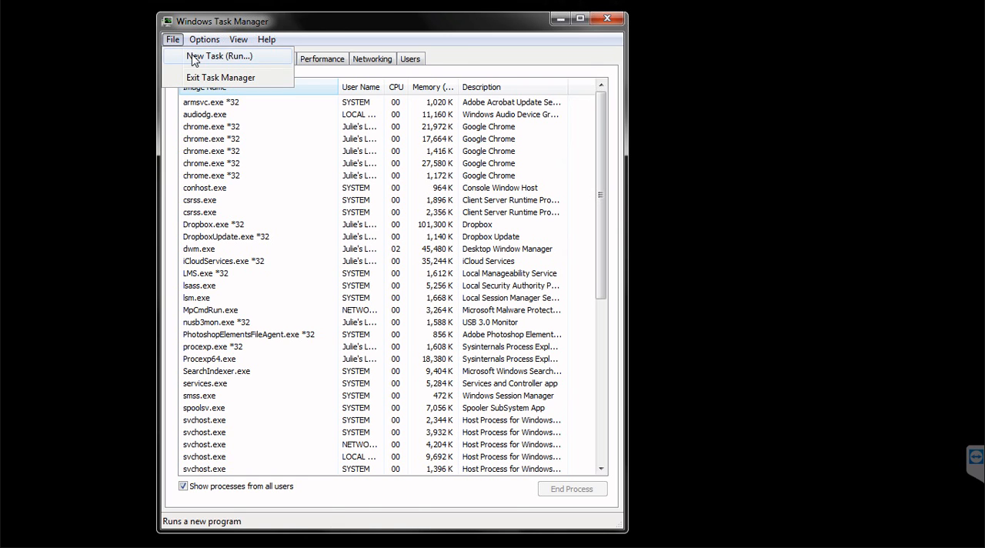
{"action": "left_click", "coordinate": [194, 57]}
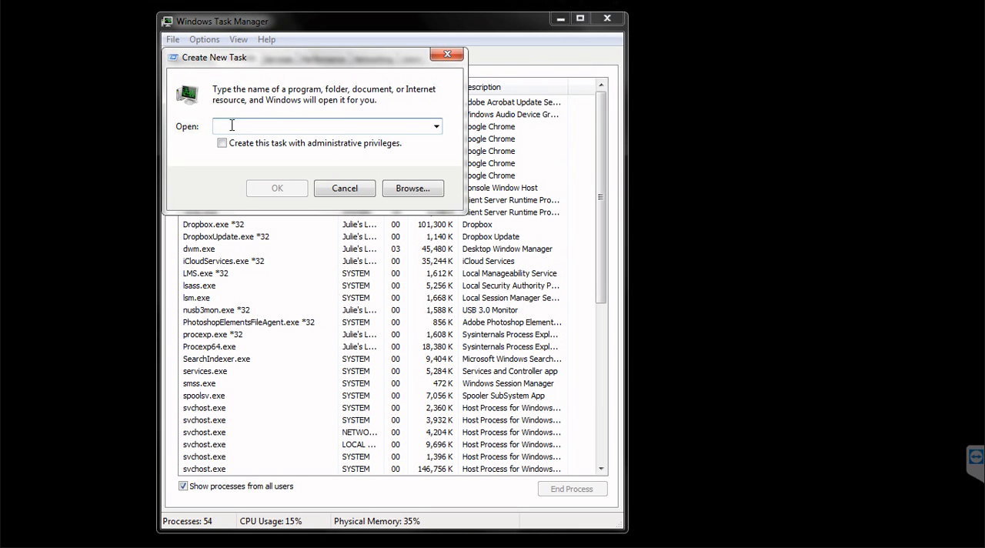
{"action": "left_click", "coordinate": [447, 54]}
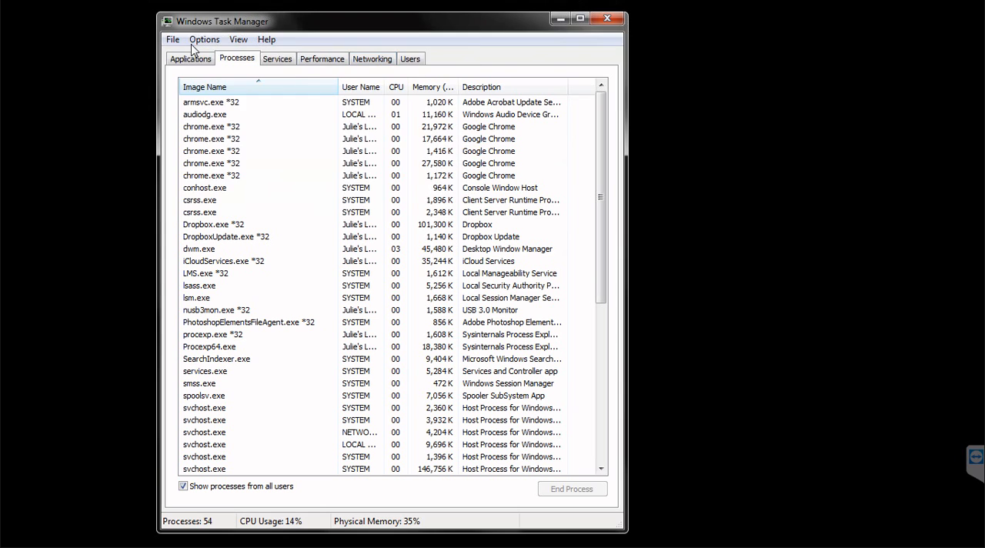
Step: Start a new task from Task Manager and open its Browse dialog, maximized
{"action": "left_click", "coordinate": [173, 39]}
{"action": "left_click", "coordinate": [202, 56]}
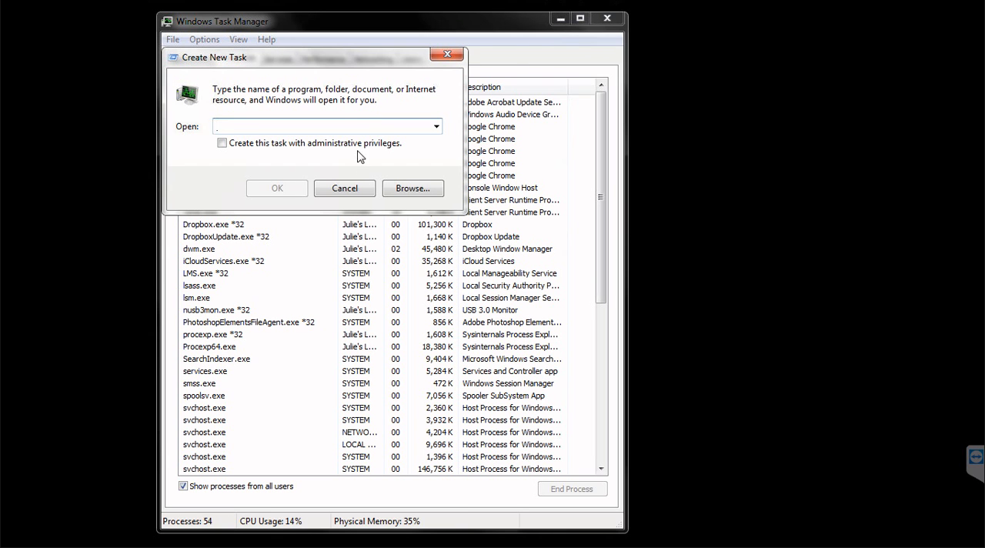
{"action": "left_click", "coordinate": [407, 192]}
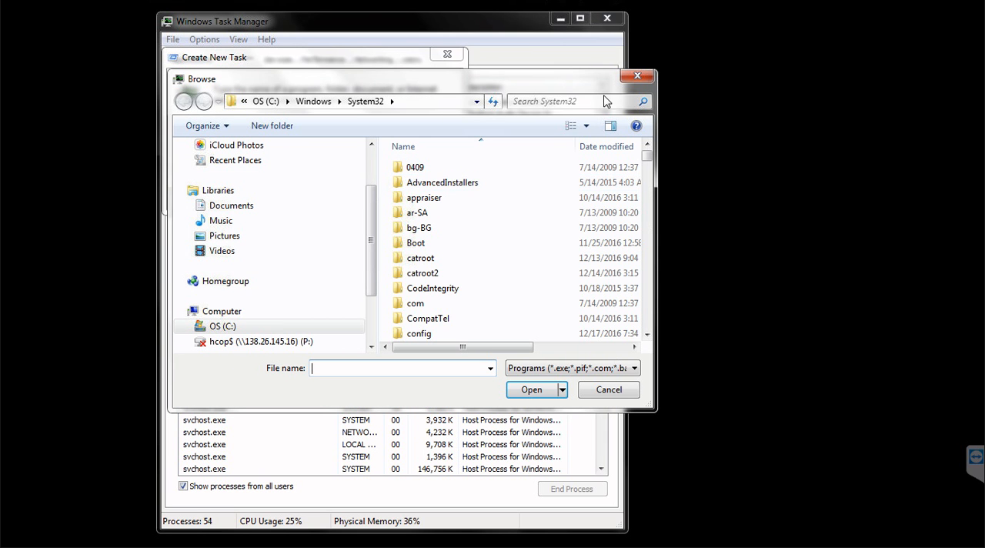
{"action": "double_click", "coordinate": [598, 79]}
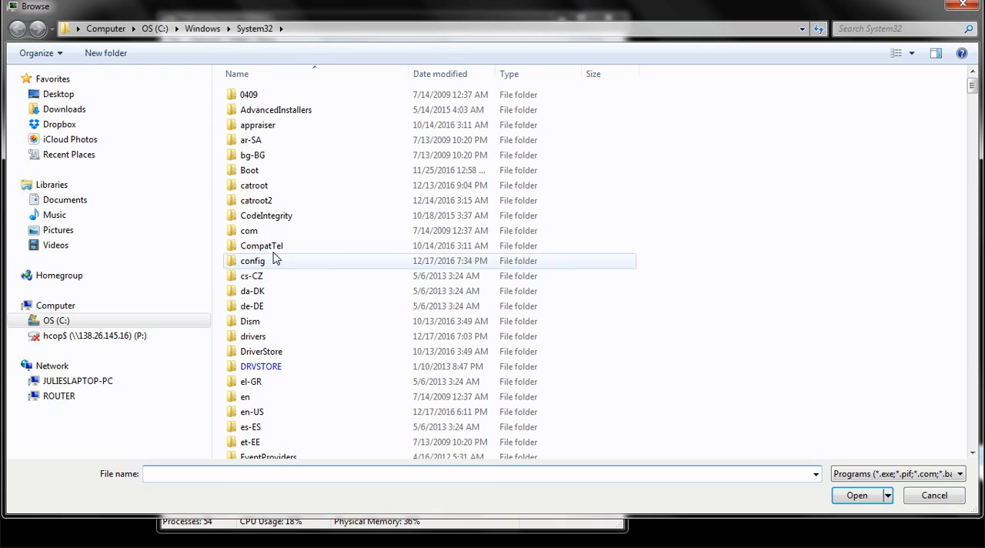
Step: Browse from the C: drive through Users and the user's profile folder to AppData\Roaming\Microsoft\Protect
{"action": "left_click", "coordinate": [54, 320]}
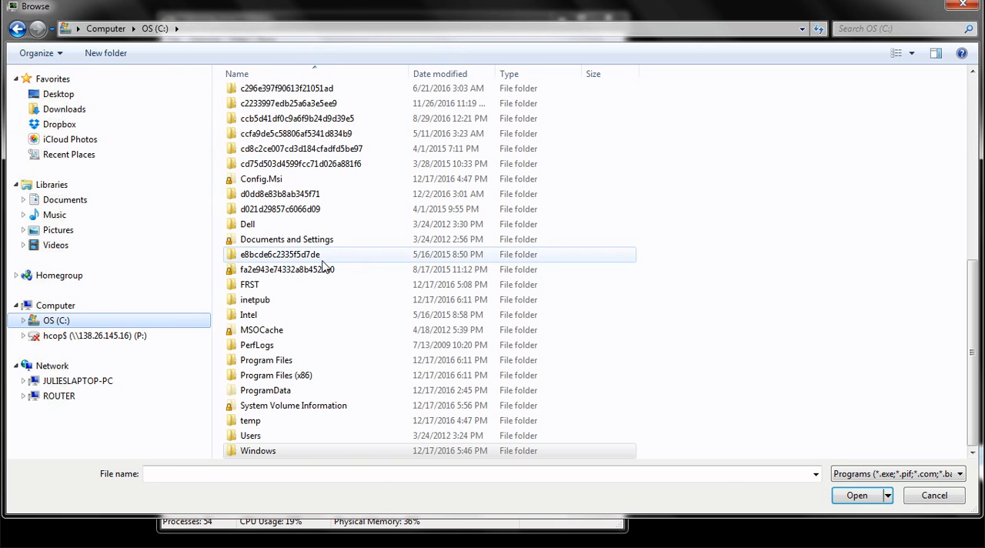
{"action": "left_click", "coordinate": [282, 258]}
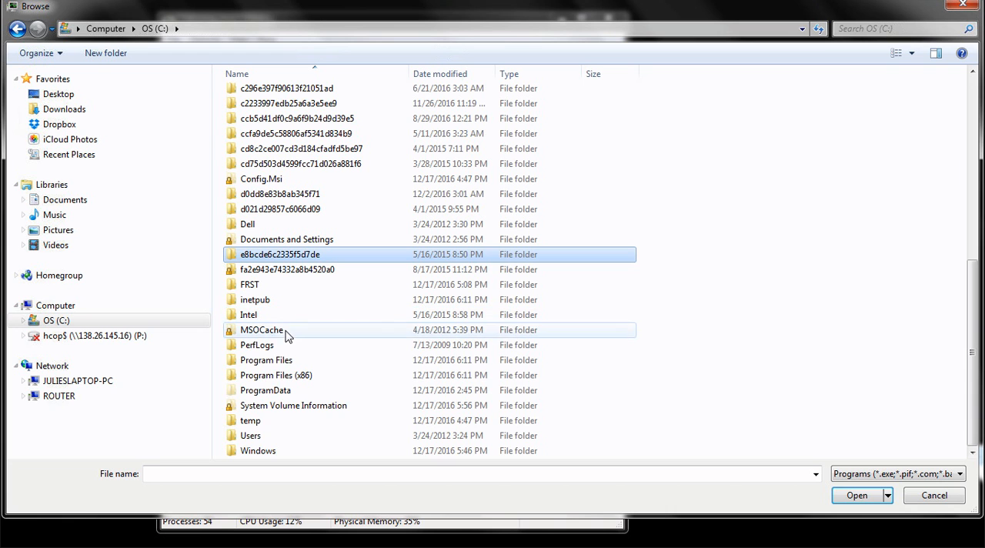
{"action": "double_click", "coordinate": [238, 436]}
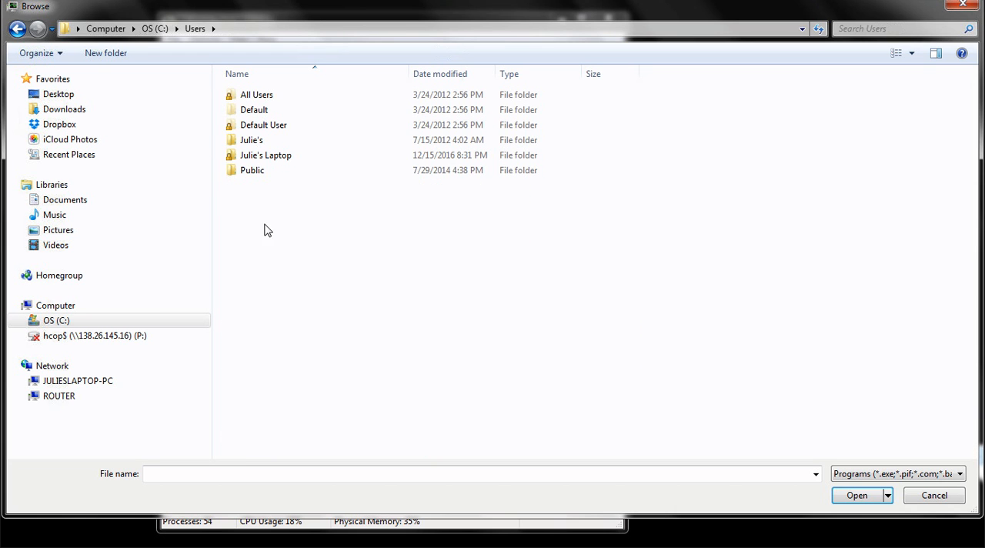
{"action": "double_click", "coordinate": [256, 156]}
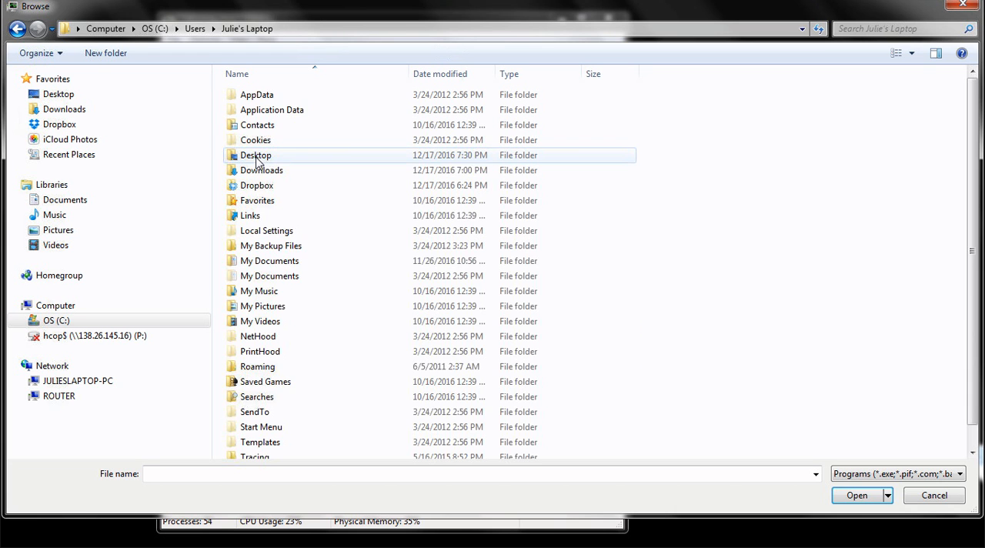
{"action": "double_click", "coordinate": [253, 95]}
{"action": "double_click", "coordinate": [245, 127]}
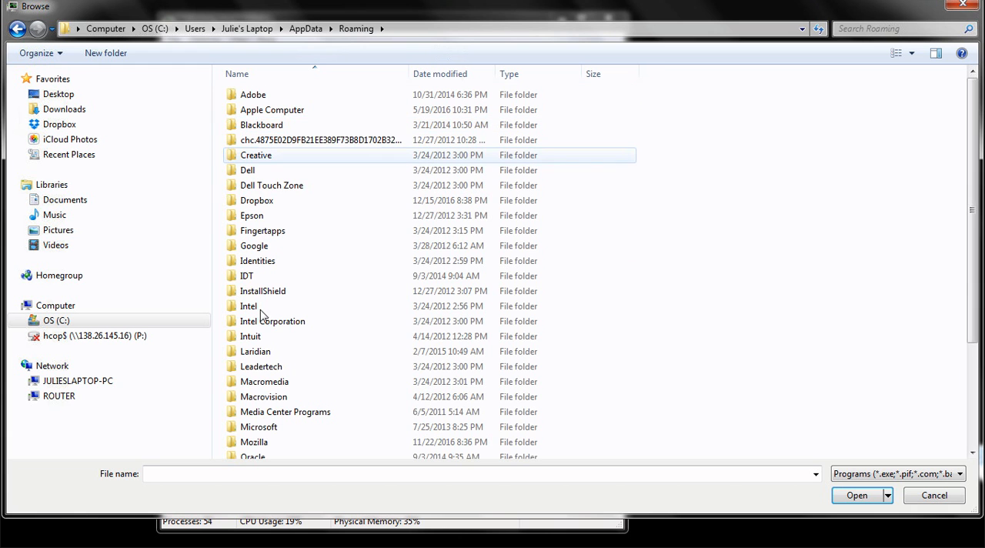
{"action": "left_click", "coordinate": [260, 426]}
{"action": "key", "text": "Return"}
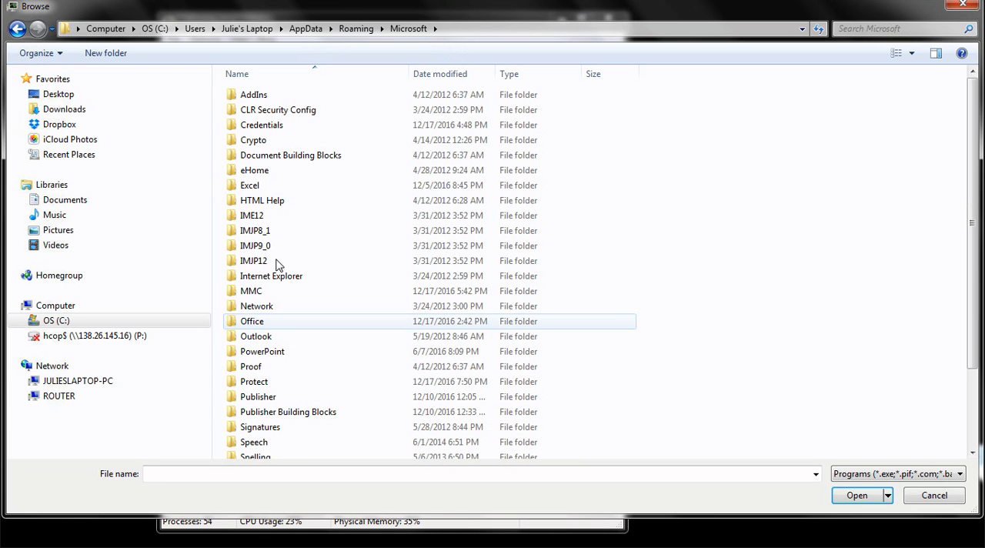
{"action": "double_click", "coordinate": [253, 382]}
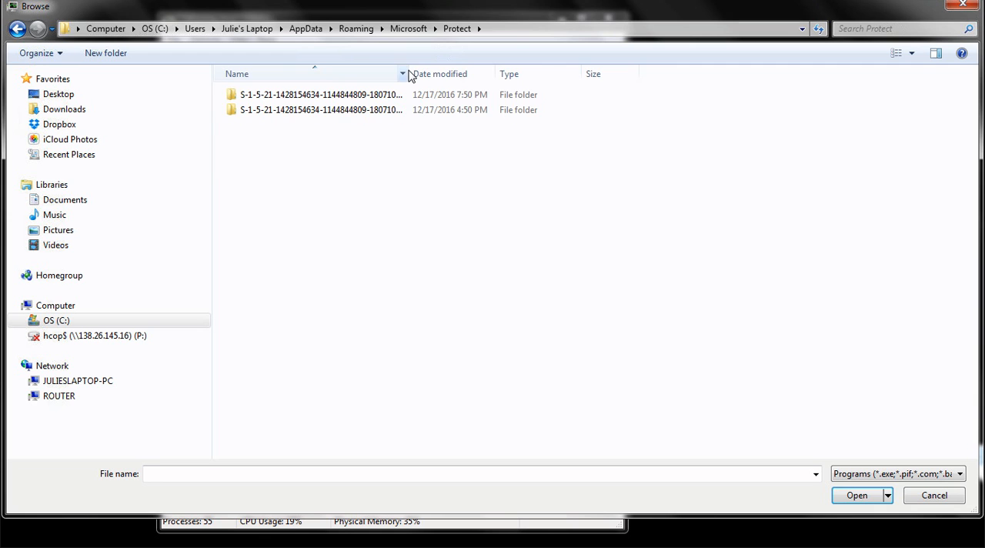
Step: Widen the Name column to show the full folder names and select the S-1-5-21 folder without the .bak ending
{"action": "mouse_move", "coordinate": [511, 71]}
{"action": "left_mouse_down"}
{"action": "mouse_move", "coordinate": [540, 72]}
{"action": "mouse_move", "coordinate": [497, 75]}
{"action": "left_mouse_up"}
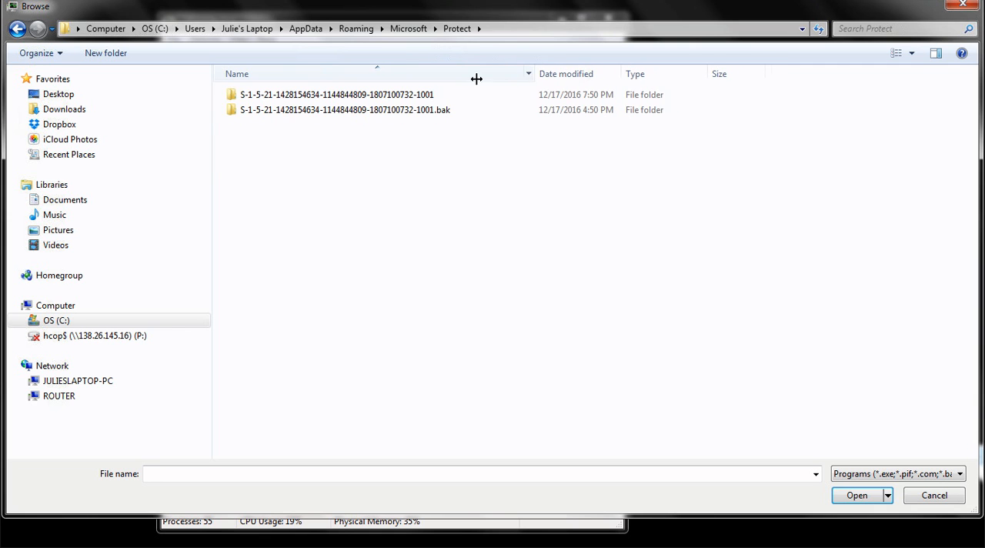
{"action": "left_click", "coordinate": [410, 97]}
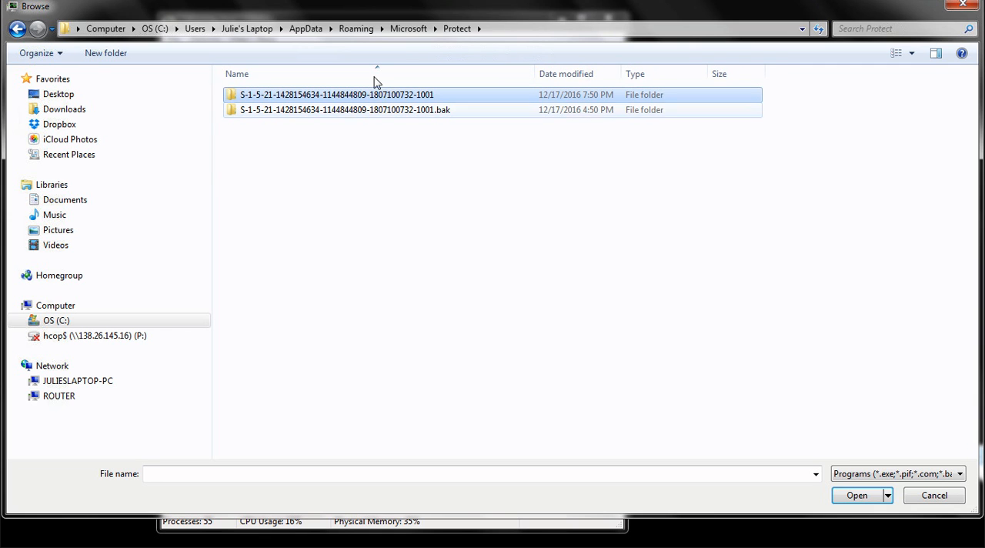
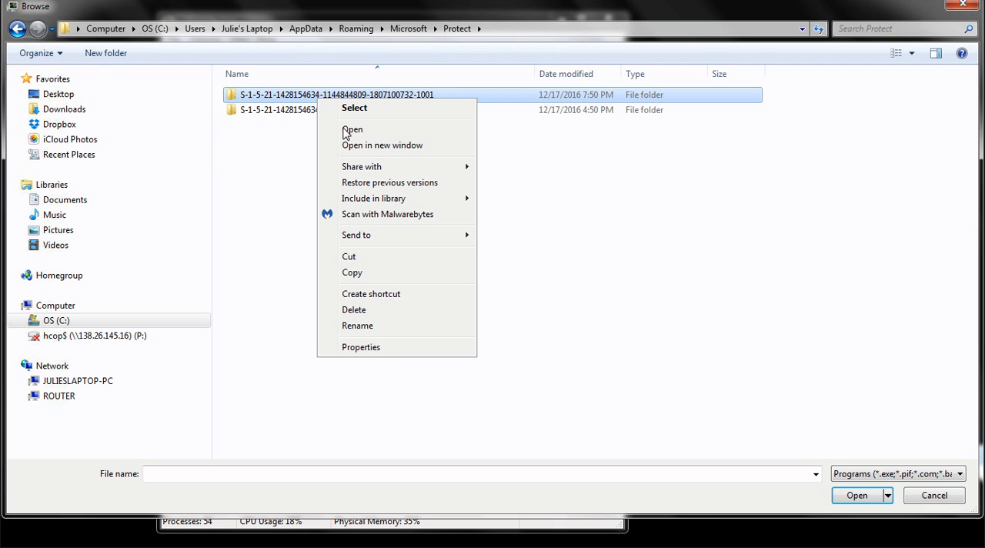
{"action": "left_click", "coordinate": [321, 98]}
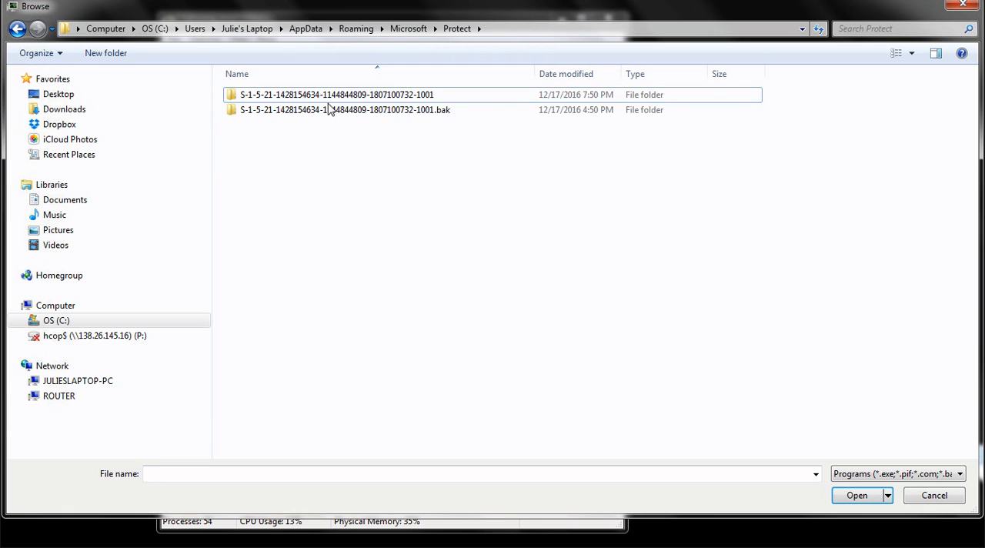
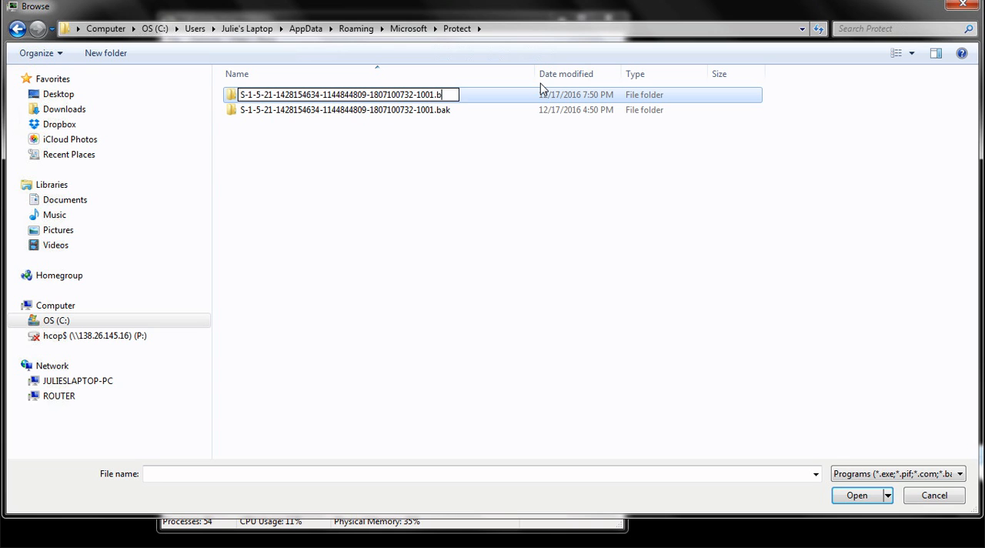
Step: Rename the S-1-5-21 folder without a backup suffix in Protect so its name ends in .bak2
{"action": "type", "text": "ak2"}
{"action": "key", "text": "Return"}
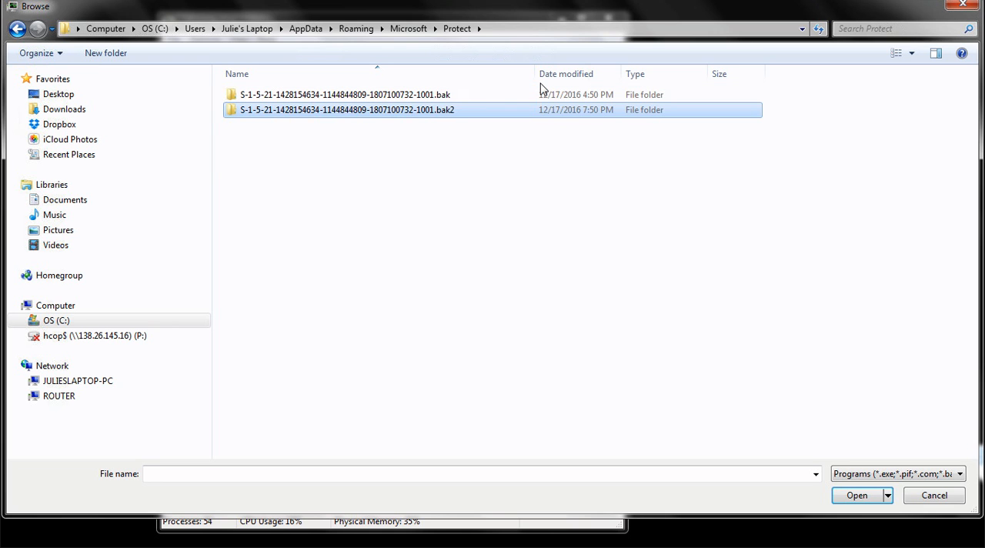
{"action": "left_click", "coordinate": [433, 173]}
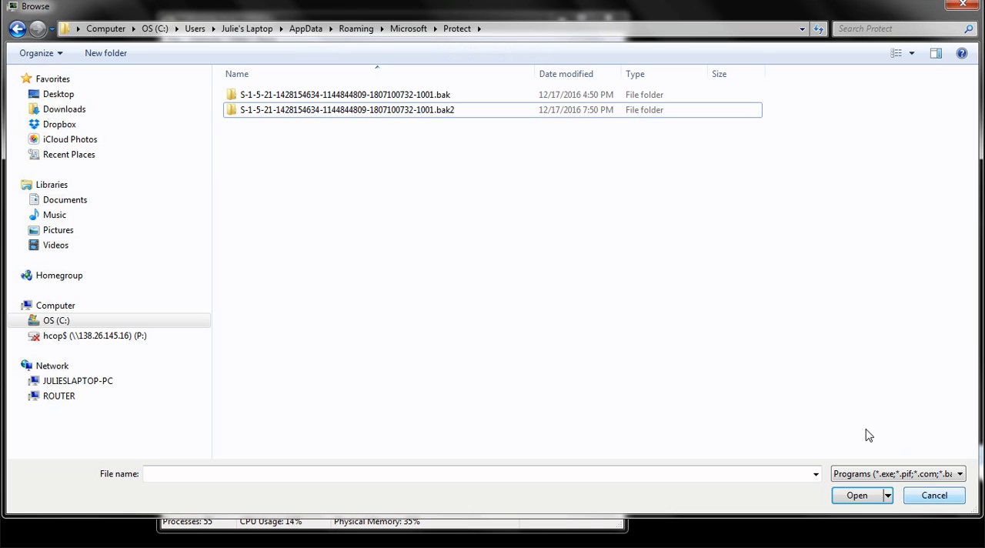
{"action": "left_click", "coordinate": [421, 97]}
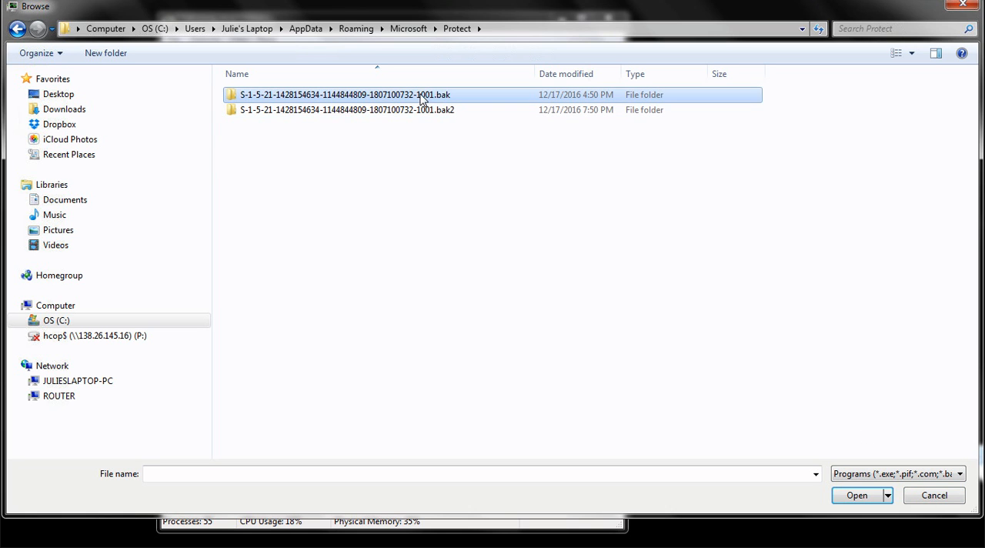
{"action": "left_click", "coordinate": [390, 139]}
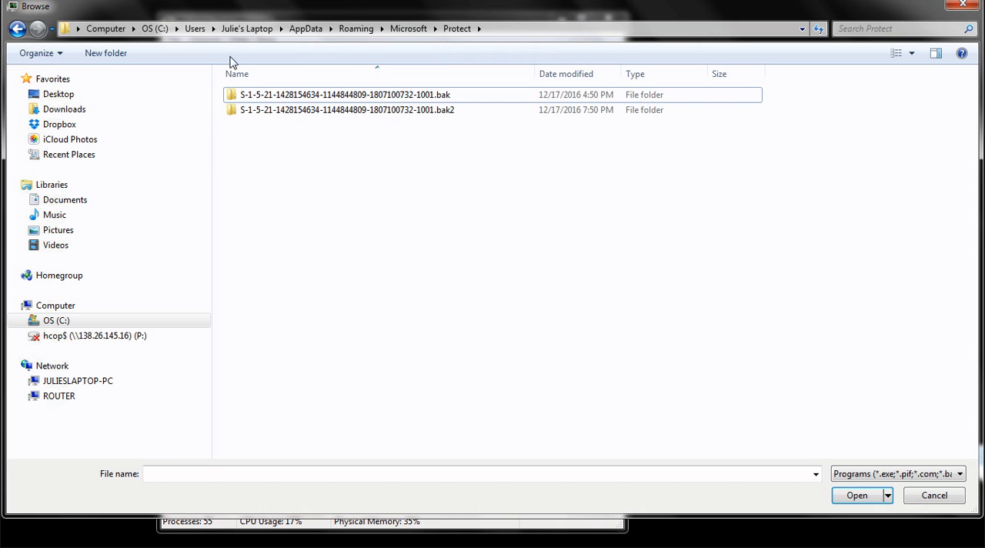
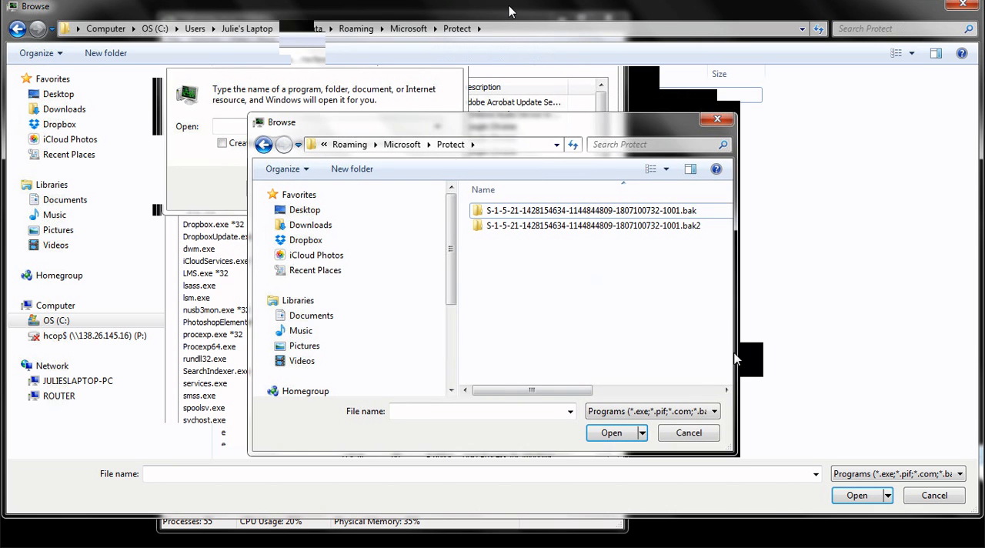
Step: Dismiss the Protect folder's browse dialog and restart Windows Explorer by running "explorer" as a new task
{"action": "left_click", "coordinate": [710, 440]}
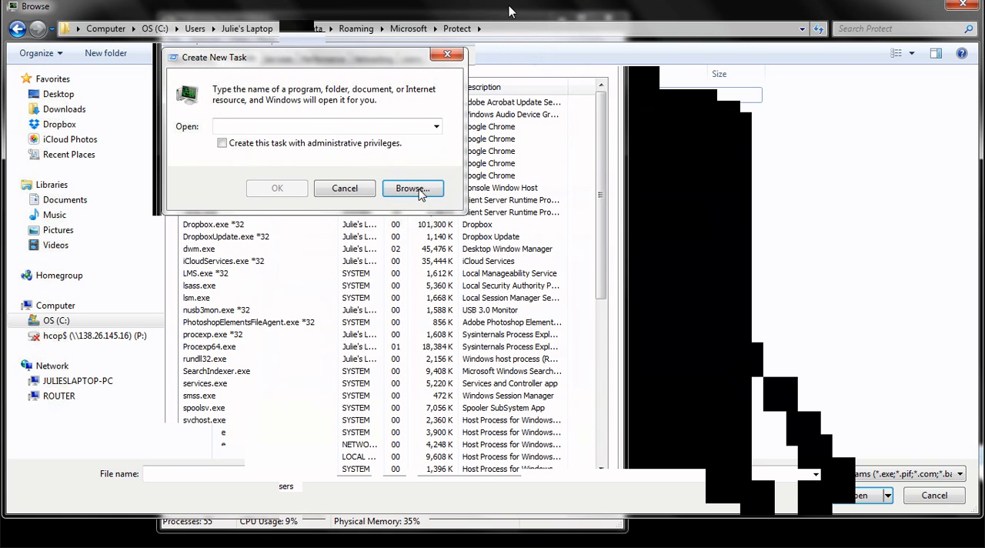
{"action": "left_click", "coordinate": [265, 127]}
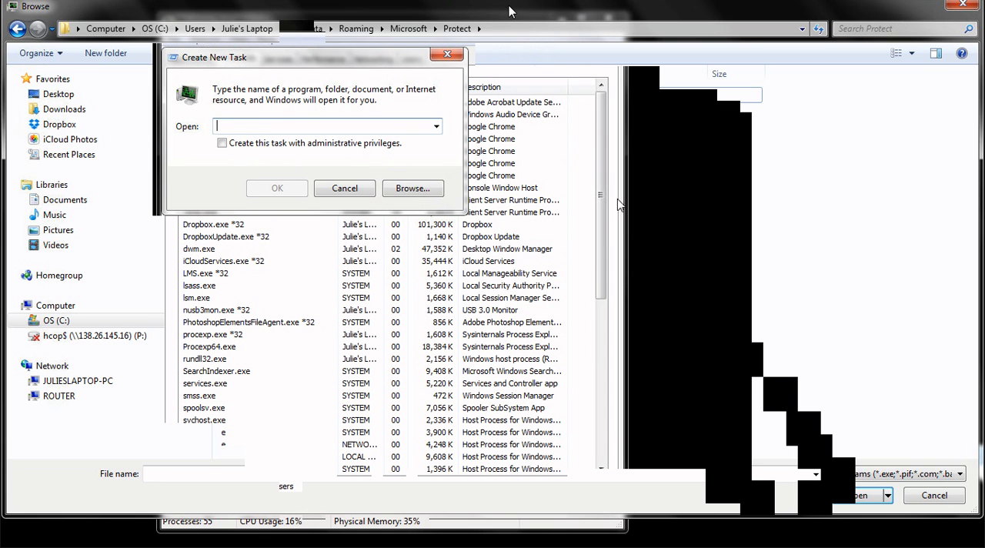
{"action": "type", "text": "explorer"}
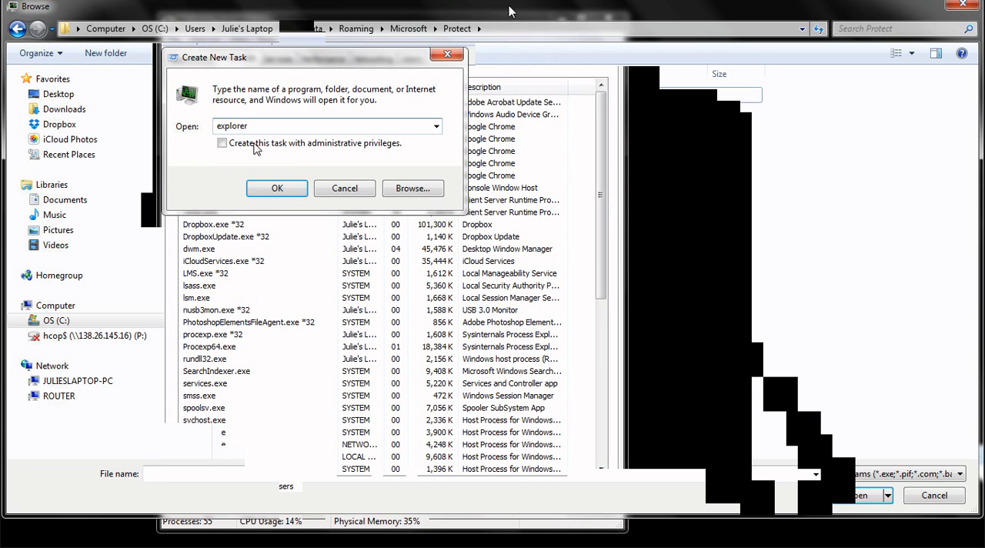
{"action": "left_click", "coordinate": [275, 189]}
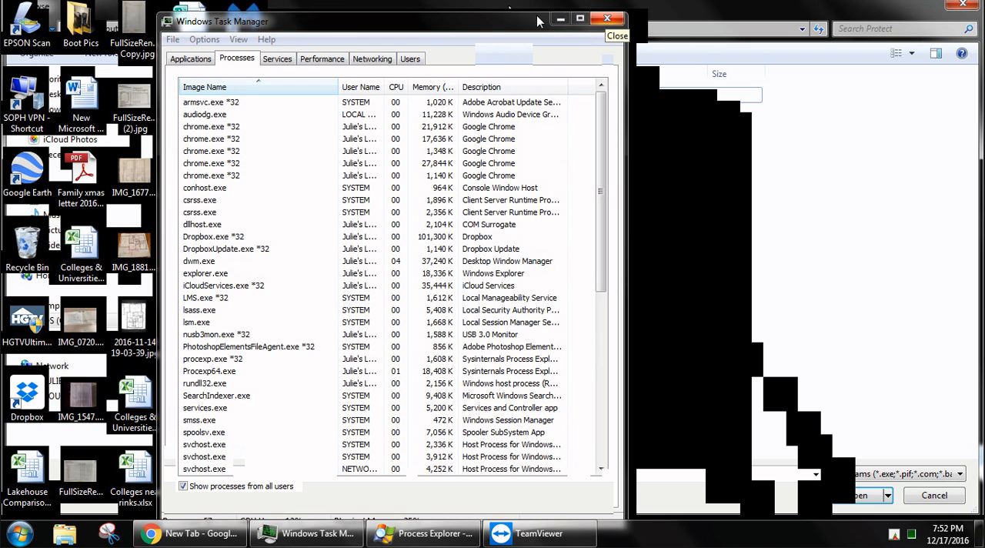
Step: Move the Task Manager window aside to the edge of the desktop and close the open Chrome window
{"action": "left_click_drag", "start_coordinate": [537, 21], "coordinate": [0, 23]}
{"action": "left_click", "coordinate": [110, 100]}
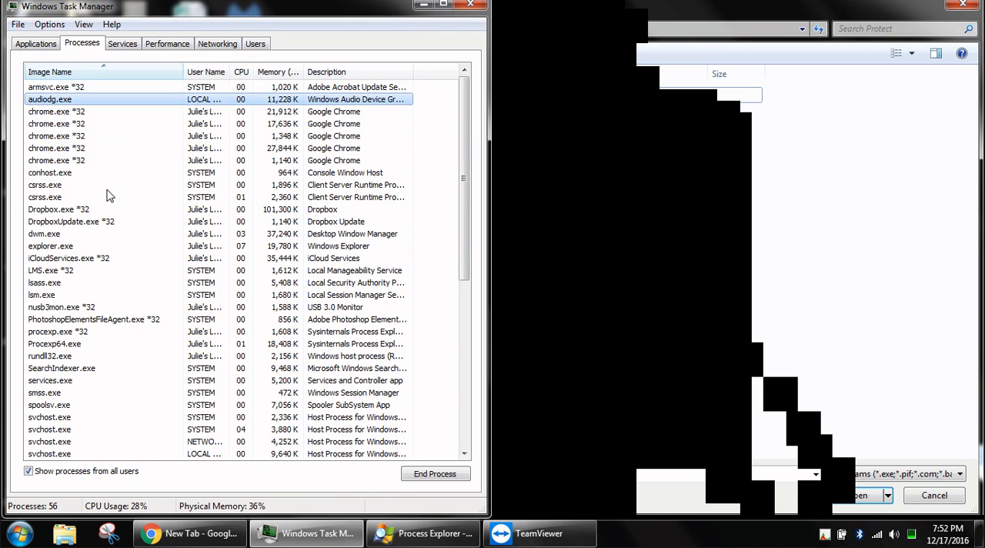
{"action": "left_click", "coordinate": [175, 535]}
{"action": "right_click", "coordinate": [176, 533]}
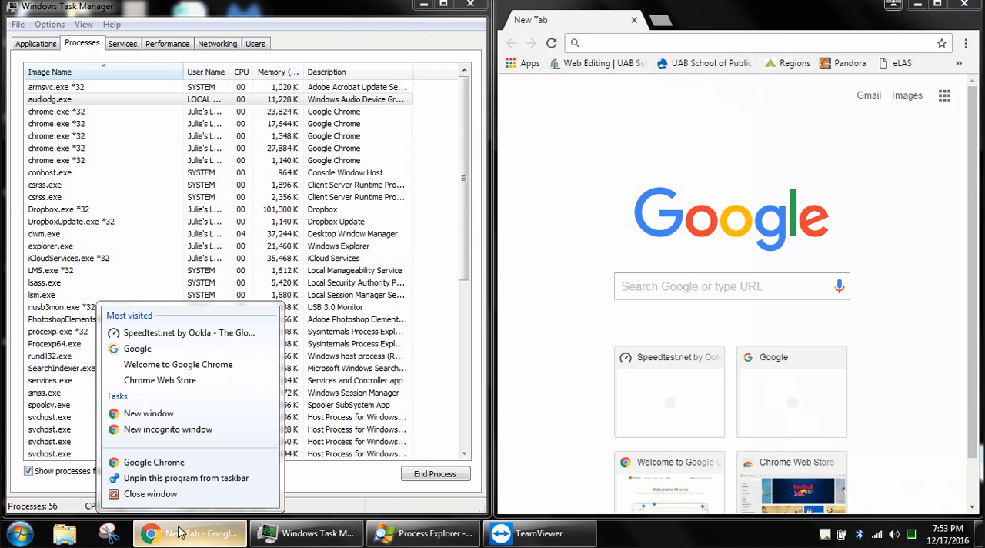
{"action": "left_click", "coordinate": [198, 500]}
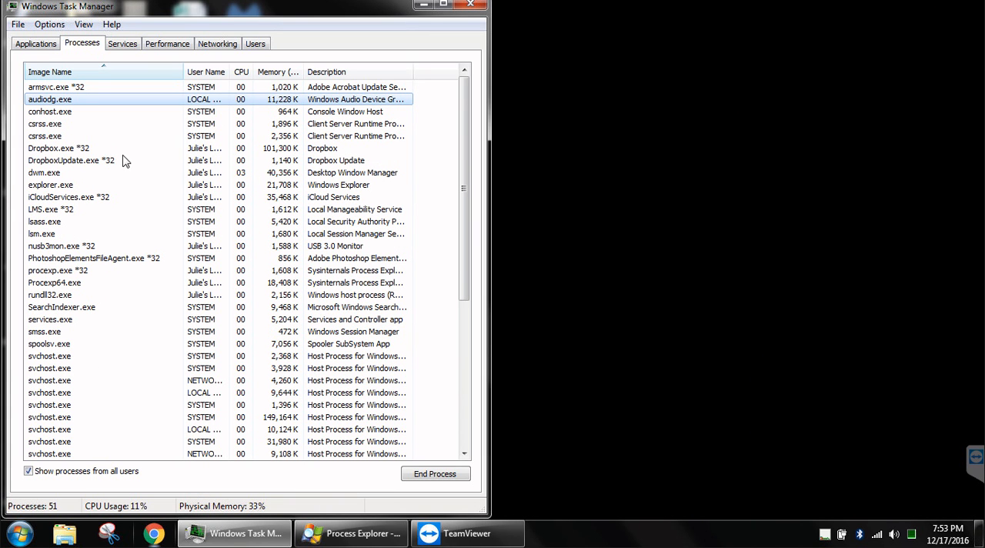
Step: Launch Chrome again while the Task Manager process list stays in view
{"action": "left_click", "coordinate": [80, 75]}
{"action": "left_click", "coordinate": [80, 76]}
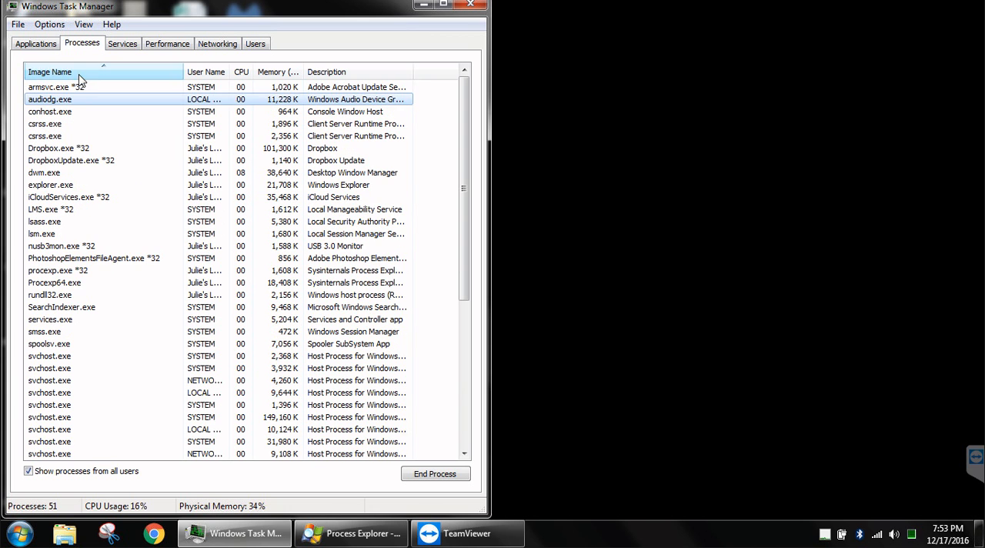
{"action": "left_click", "coordinate": [157, 533]}
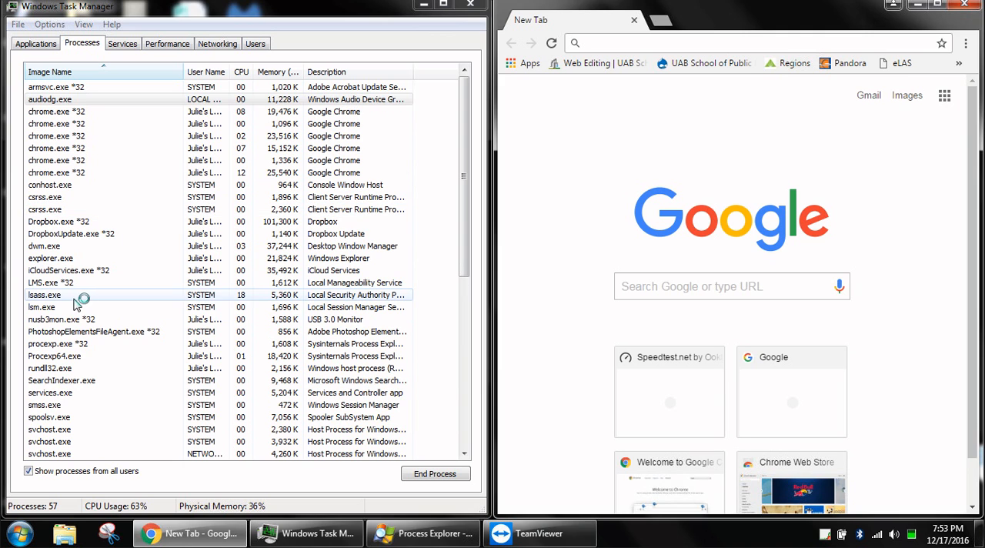
Step: Select lsass.exe in the process list and sort the processes by CPU usage, highest first
{"action": "left_click", "coordinate": [68, 295]}
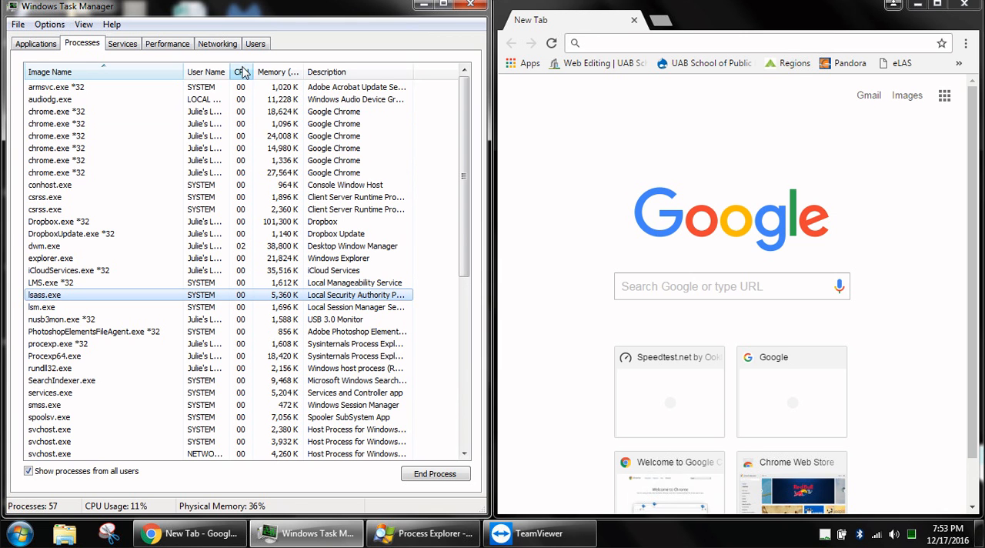
{"action": "left_click", "coordinate": [240, 71]}
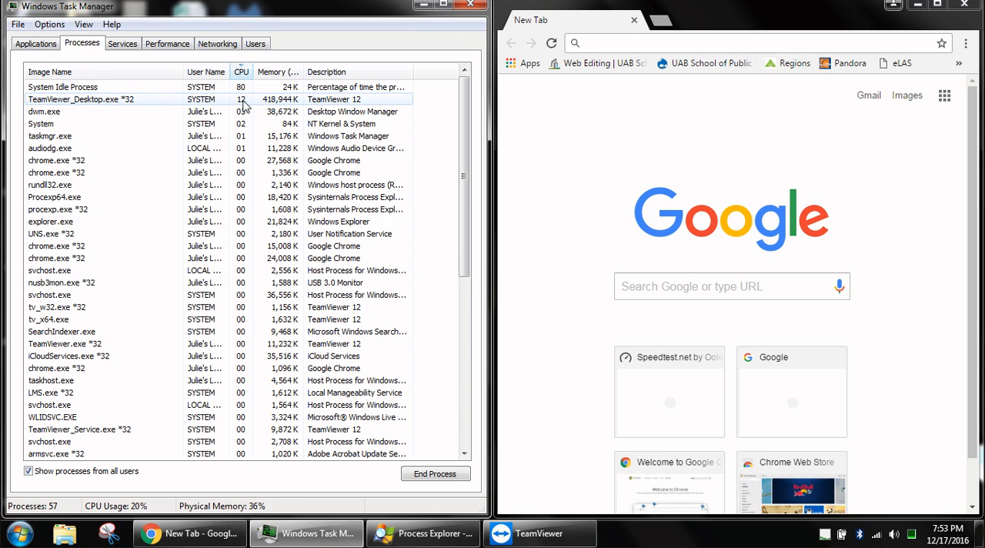
{"action": "left_click", "coordinate": [248, 123]}
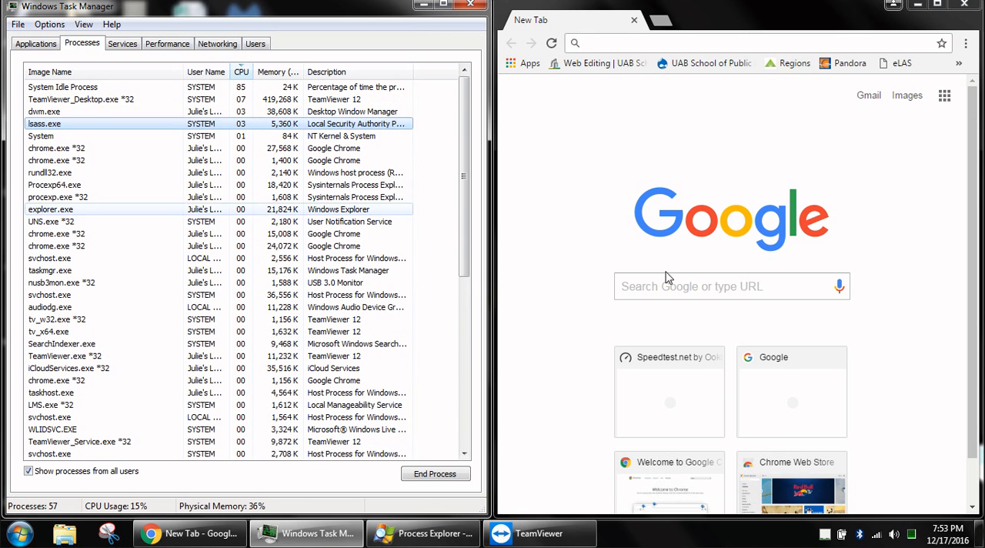
Step: Move and enlarge the Chrome window to test the CPU load beside Task Manager, and close Chrome
{"action": "double_click", "coordinate": [796, 10]}
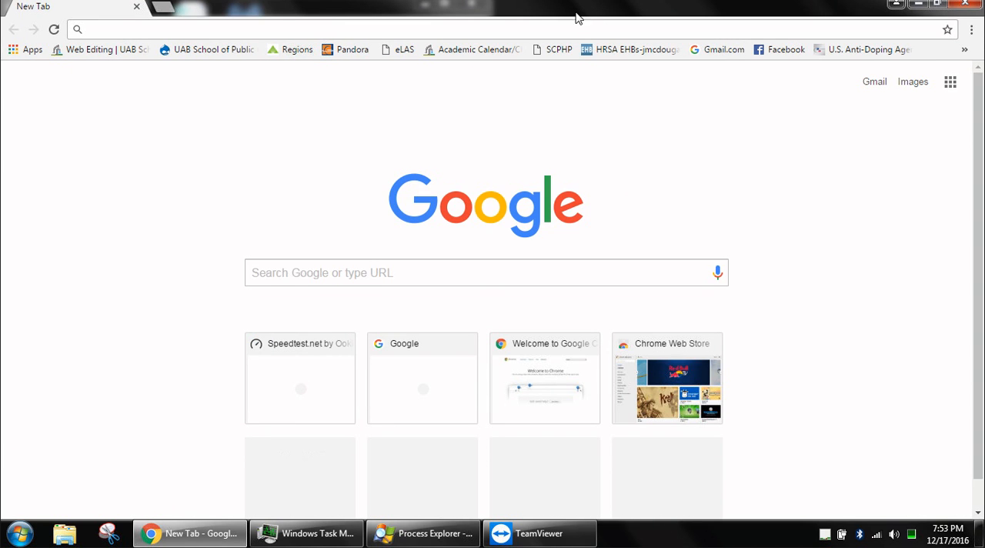
{"action": "double_click", "coordinate": [612, 10]}
{"action": "left_click_drag", "start_coordinate": [746, 13], "coordinate": [308, 68]}
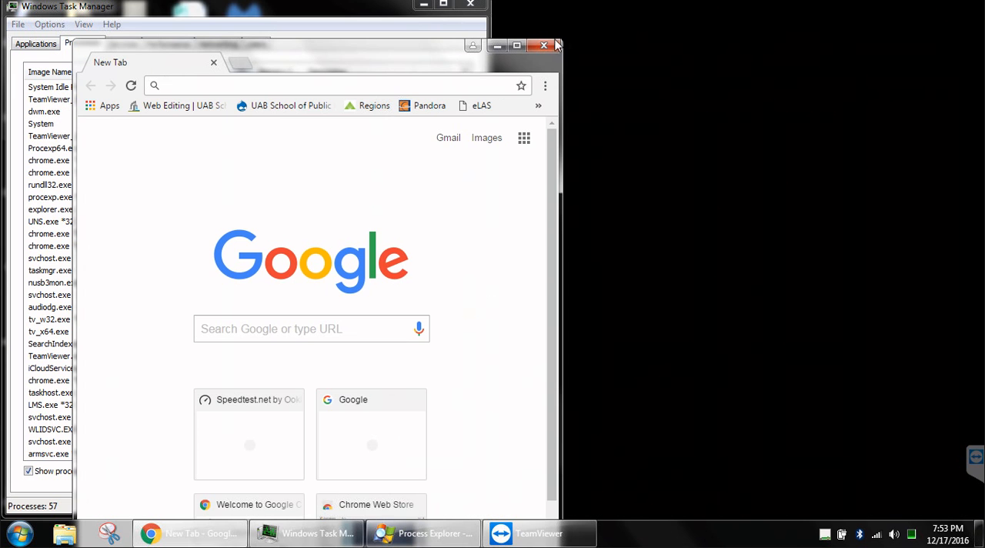
{"action": "left_click_drag", "start_coordinate": [561, 39], "coordinate": [884, 165]}
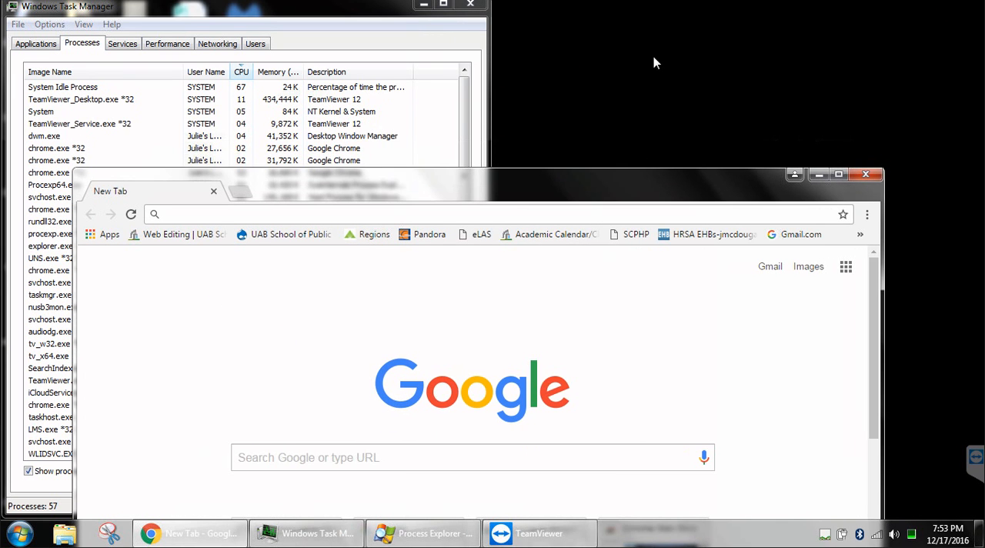
{"action": "left_click_drag", "start_coordinate": [653, 62], "coordinate": [655, 63]}
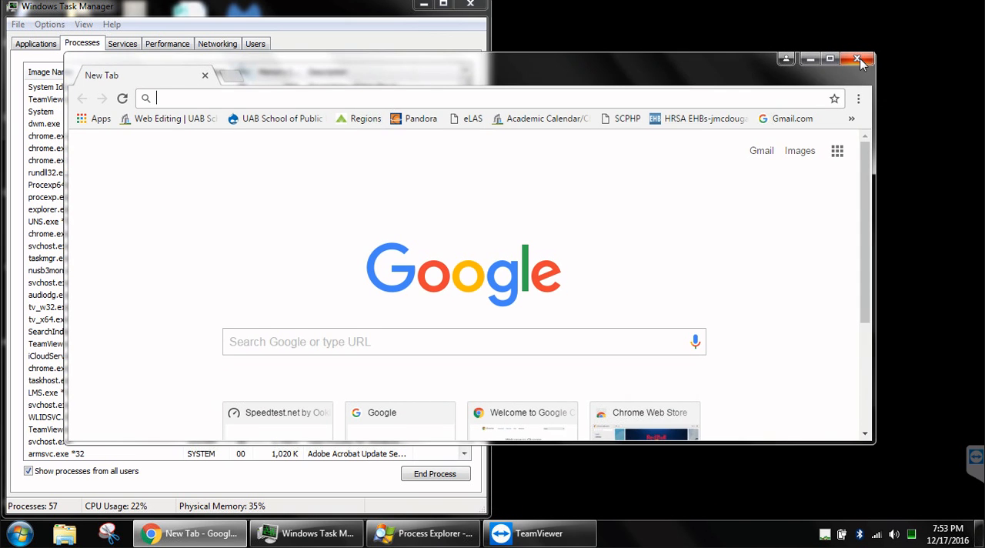
{"action": "left_click", "coordinate": [858, 59]}
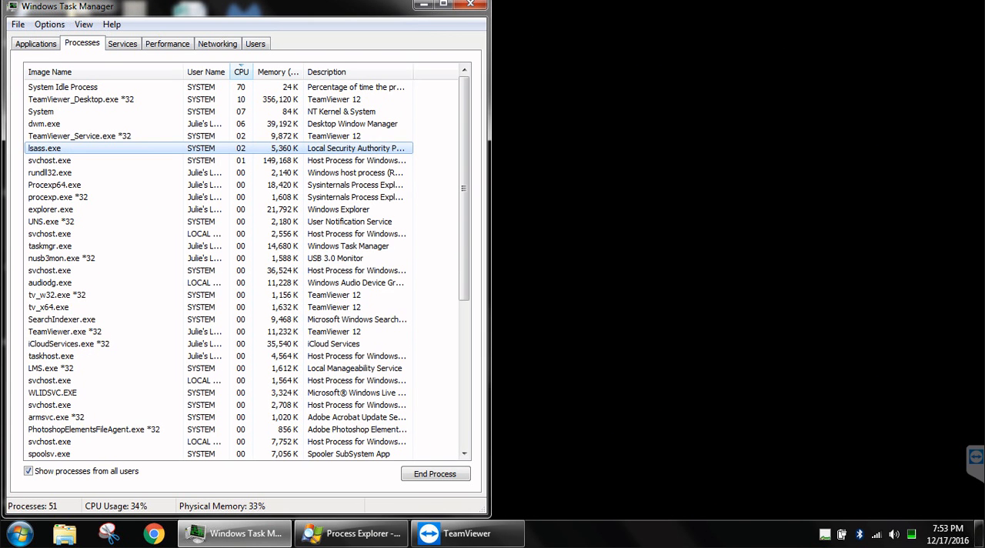